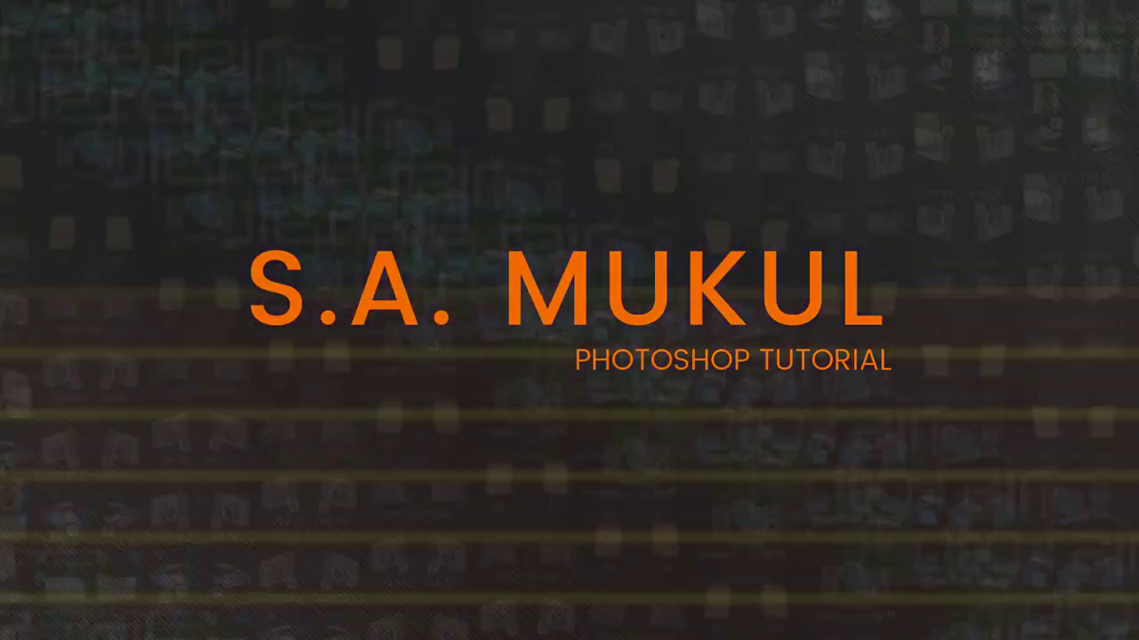
Step: Open DSC_5668 from the 75128-LAB-DG folder with Adobe Photoshop CC 2015 via Open with
key("Return")
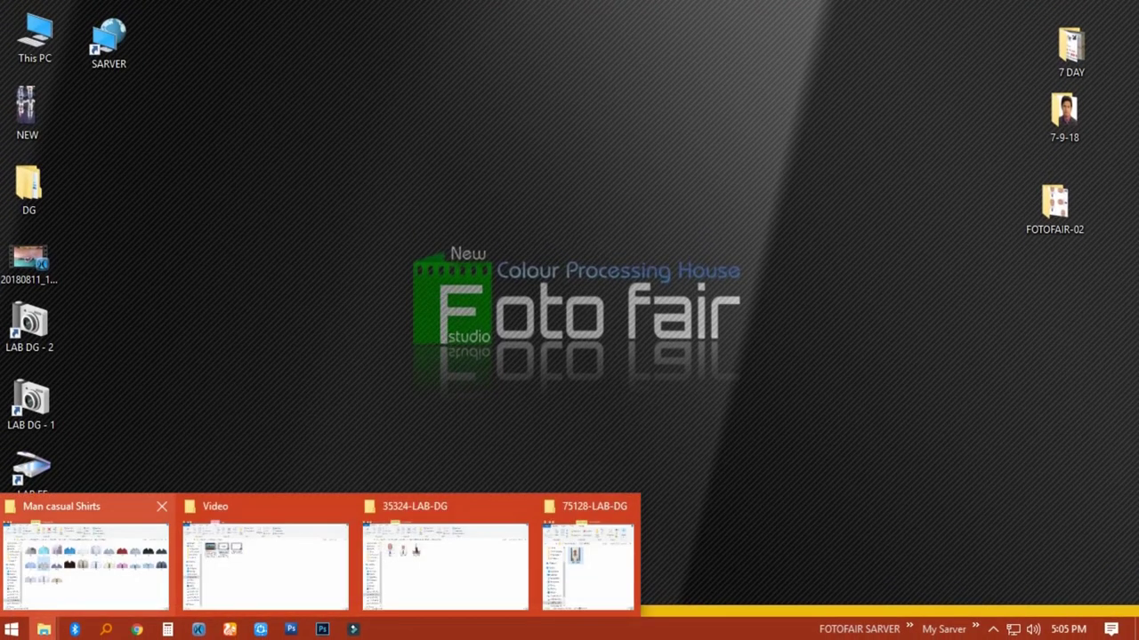
left_click(587, 561)
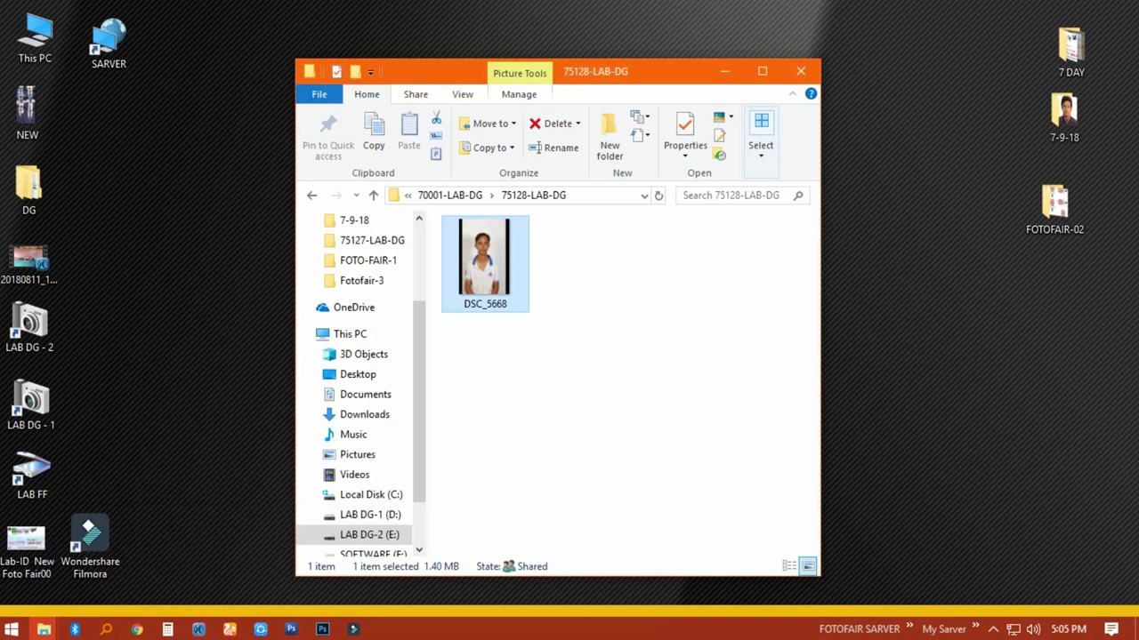
right_click(495, 258)
left_click(839, 332)
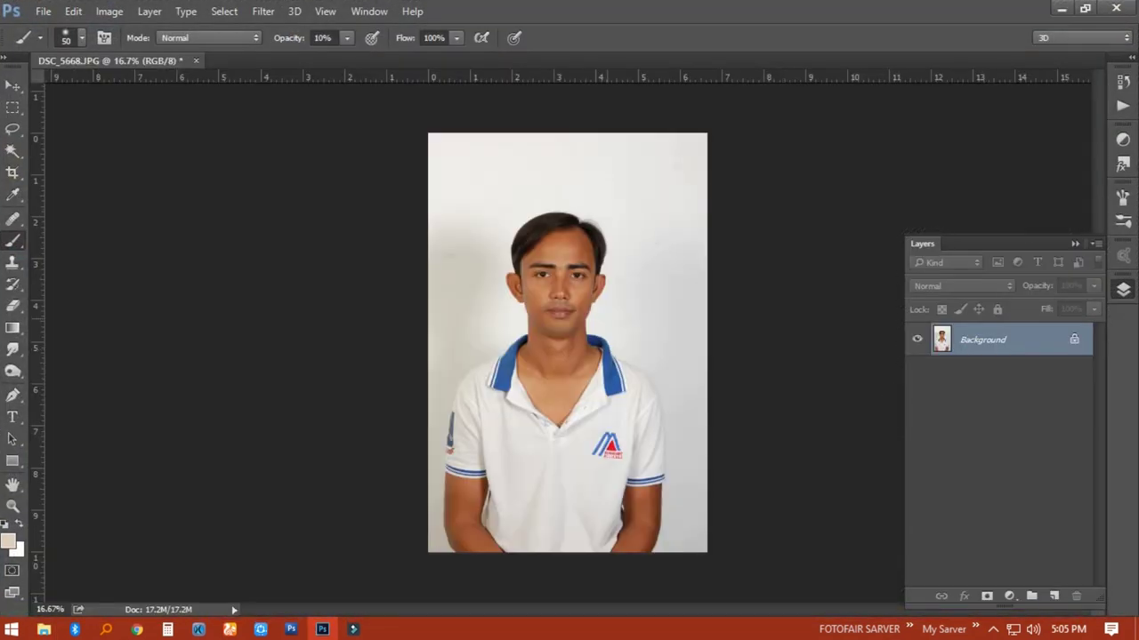
Step: Brighten the portrait by applying the OTO preset in Curves
key("ctrl+m")
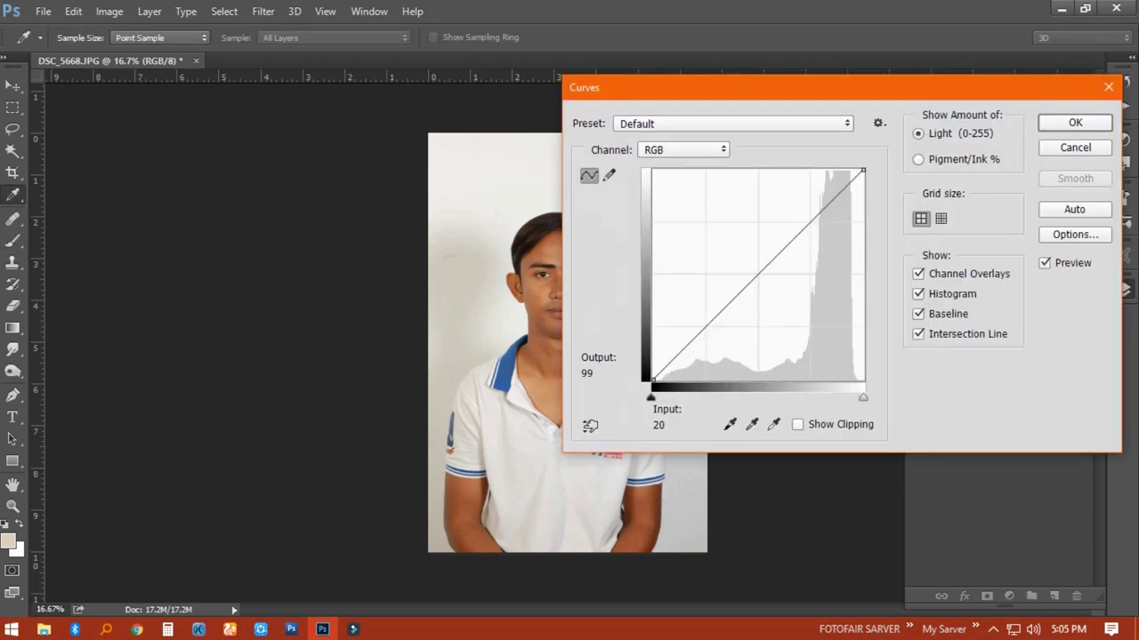
left_click(732, 124)
left_click(637, 332)
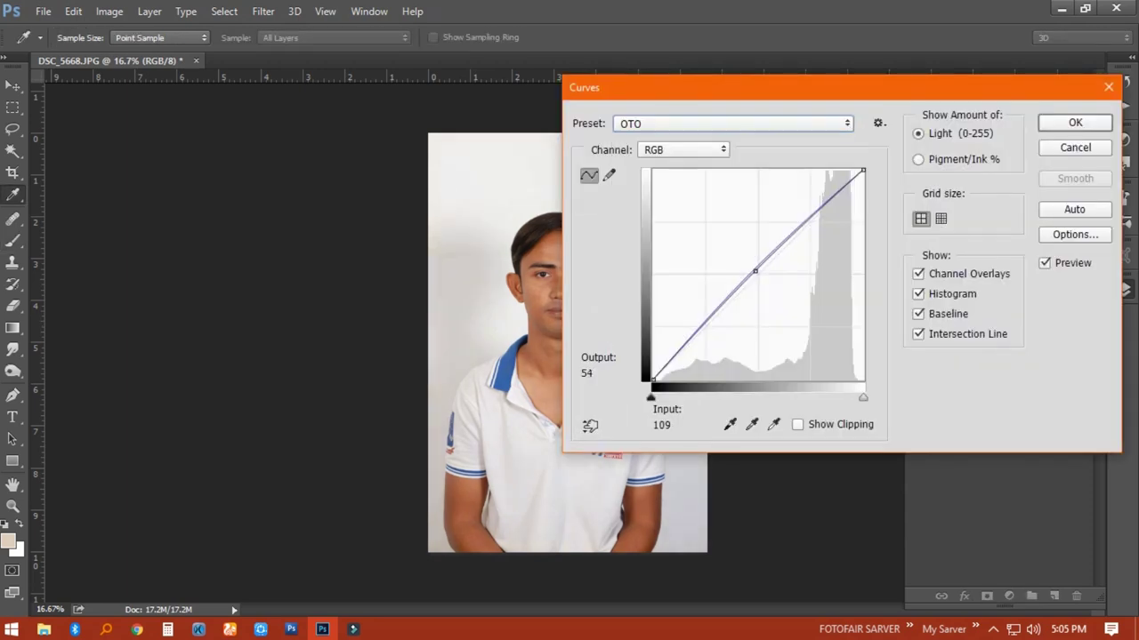
key("Return")
key("b")
Step: Save the brightened photo as a JPEG at quality 12 (Maximum)
scroll(556, 287, "up", 1)
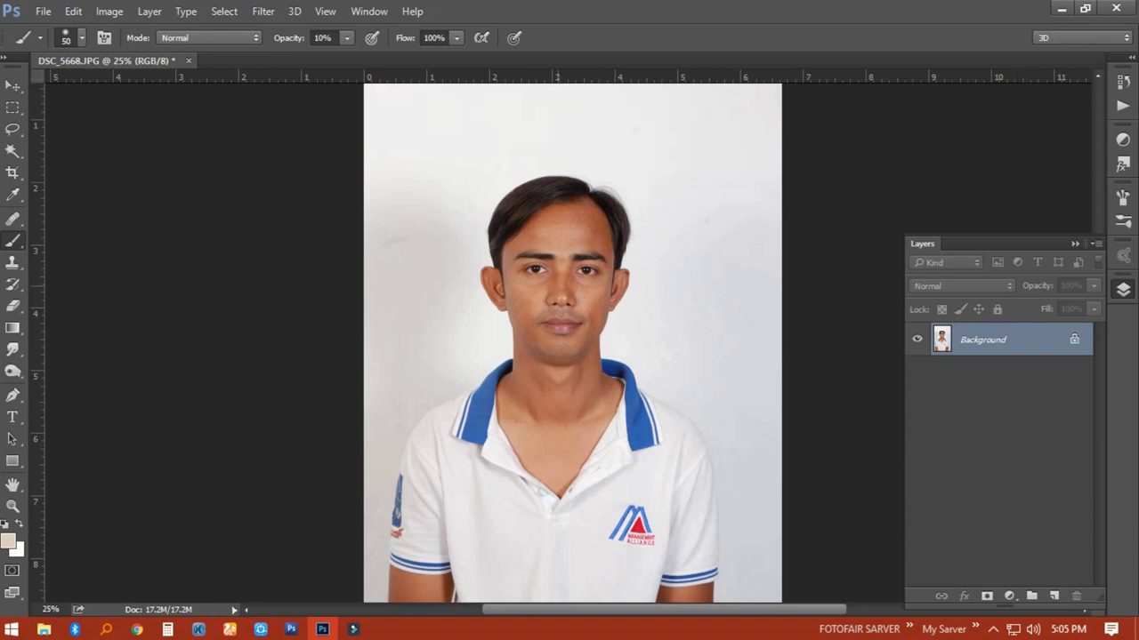
scroll(557, 286, "up", 1)
scroll(557, 287, "up", 2)
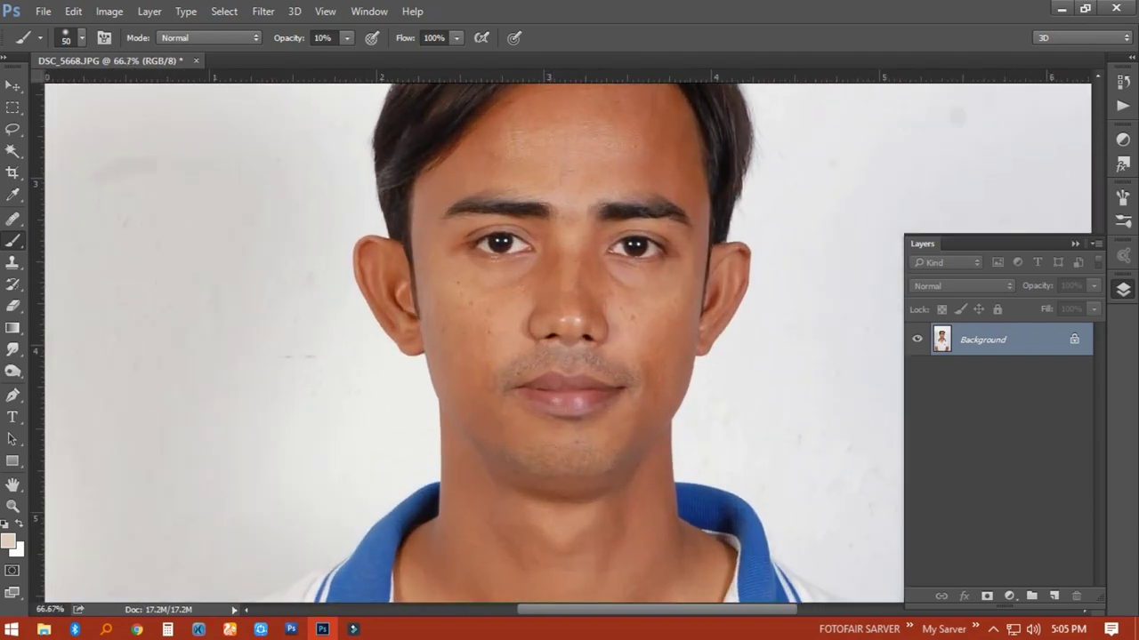
scroll(574, 326, "up", 1)
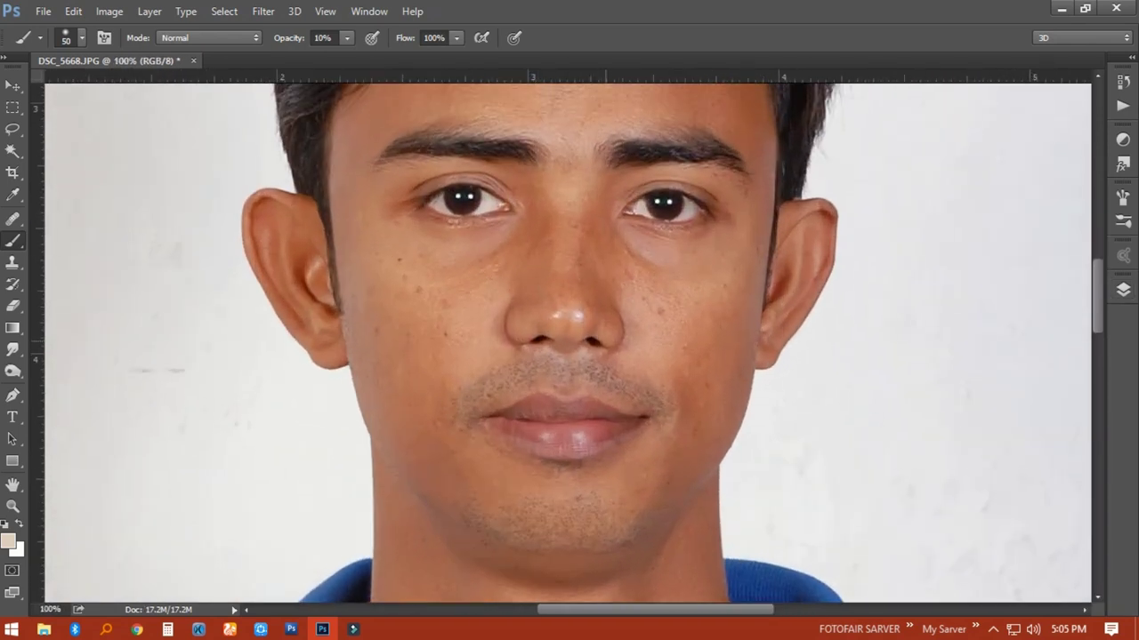
key("ctrl+s")
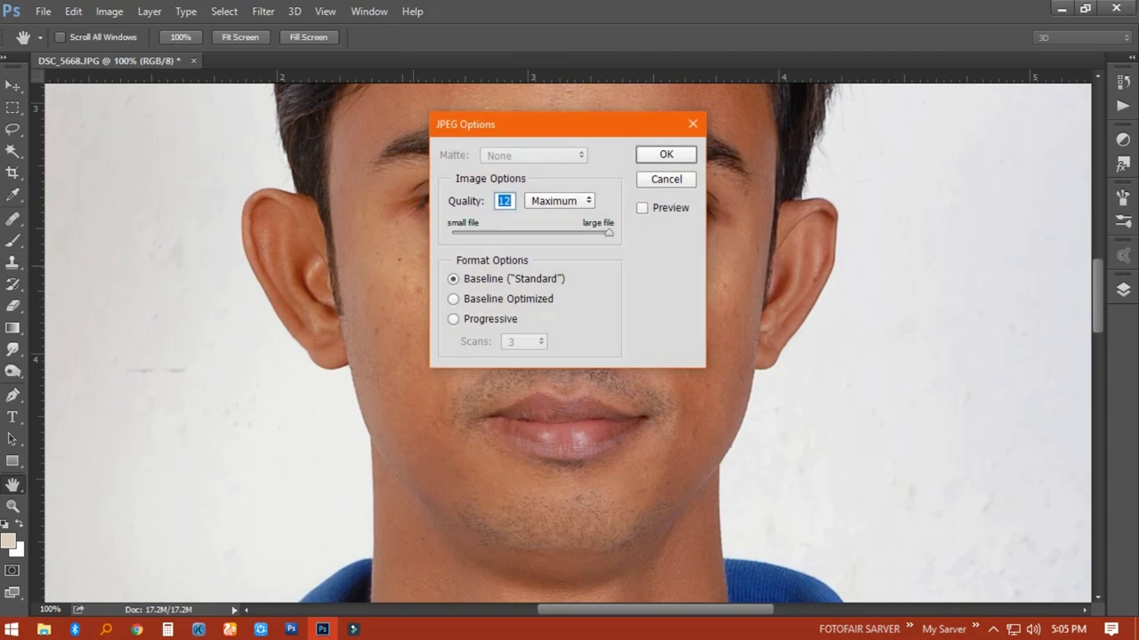
key("Return")
key("b")
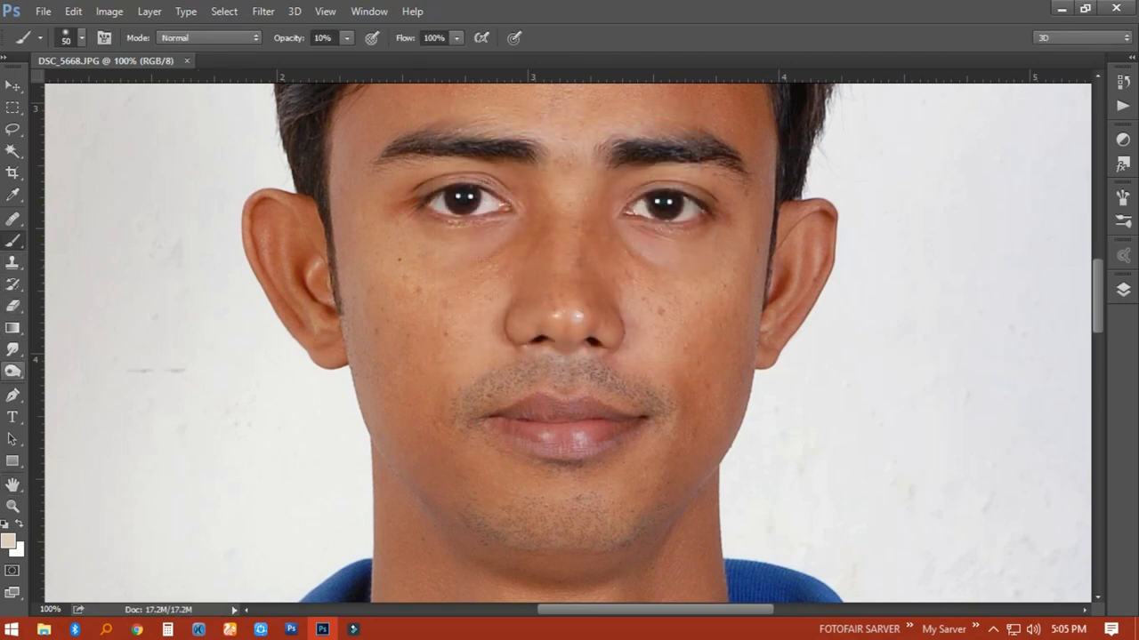
Step: With the Healing Brush, remove the spot on the nose bridge and the nose-tip glints
left_click(13, 218)
left_click(99, 231)
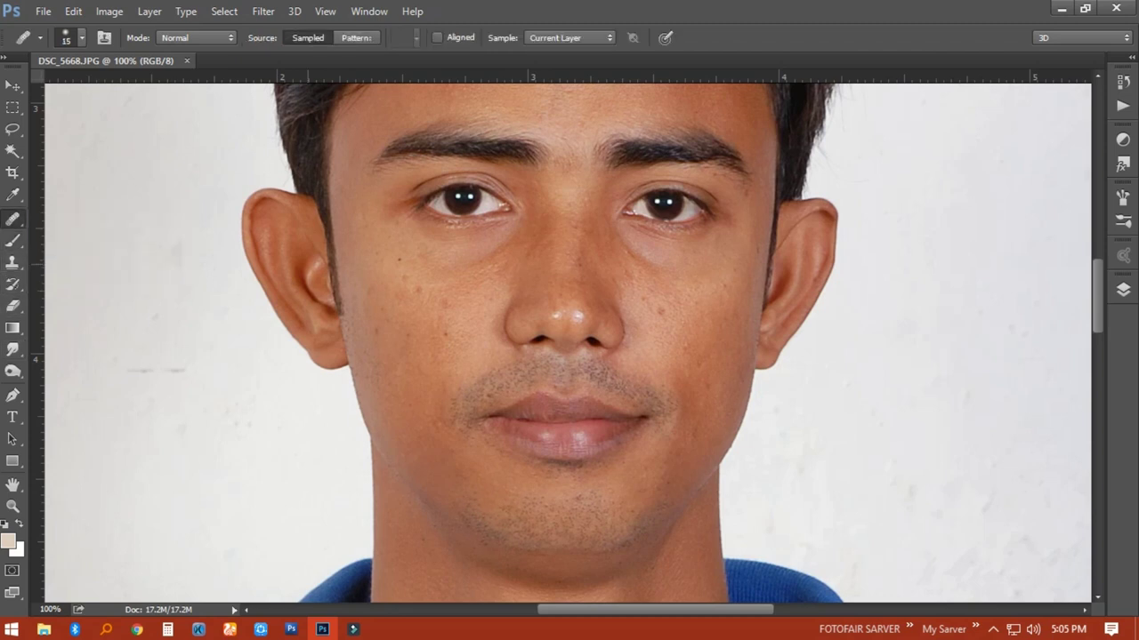
scroll(544, 304, "up", 1)
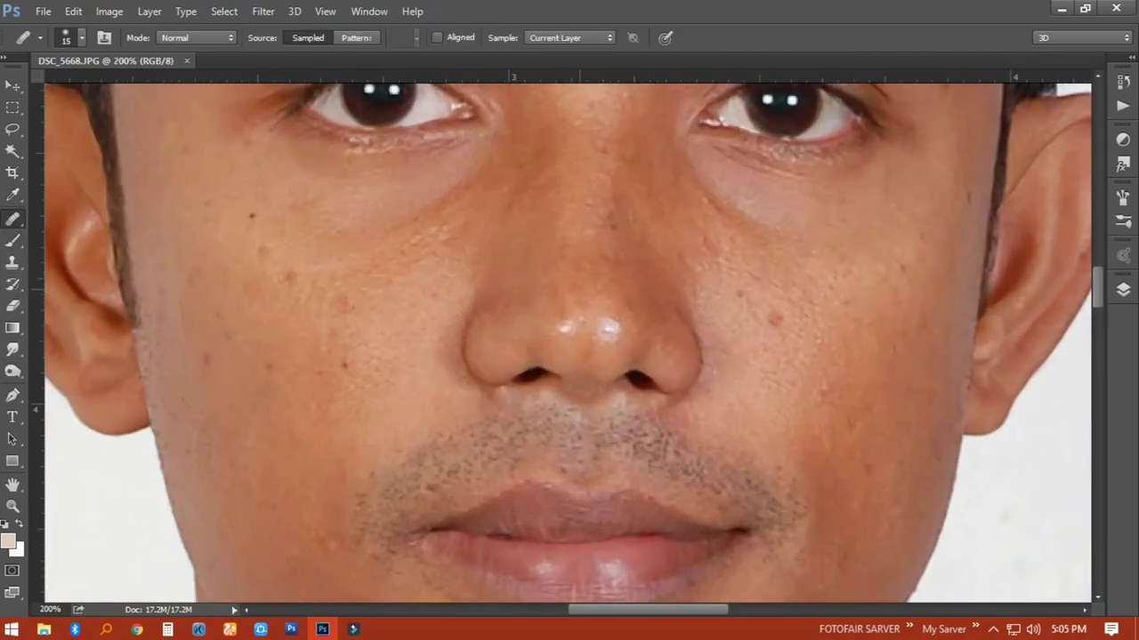
left_click(574, 289)
left_click(564, 328)
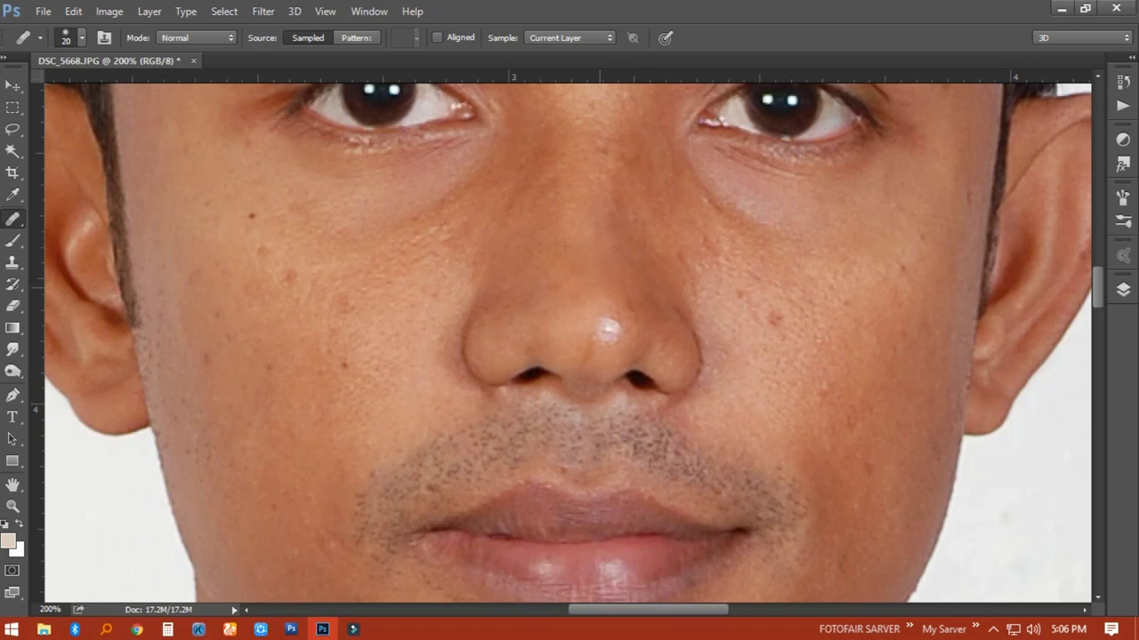
left_click_drag(603, 320, 612, 337)
Step: Heal the small red blemishes on the cheeks, then fit the photo on screen
key("ctrl+minus")
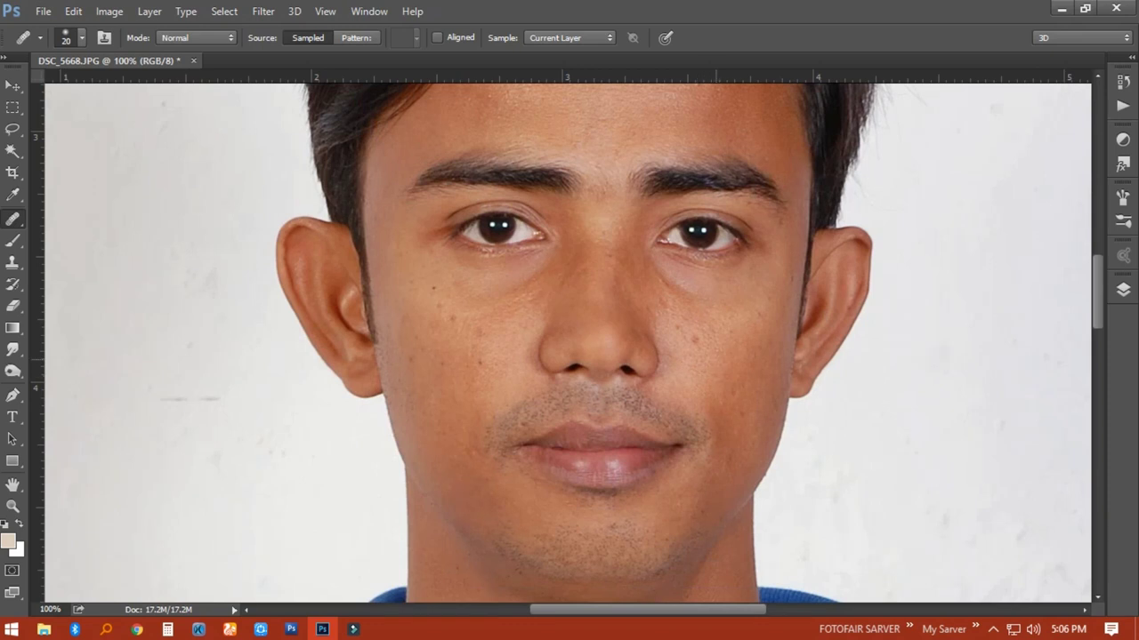
scroll(725, 377, "up", 1)
left_click(678, 319)
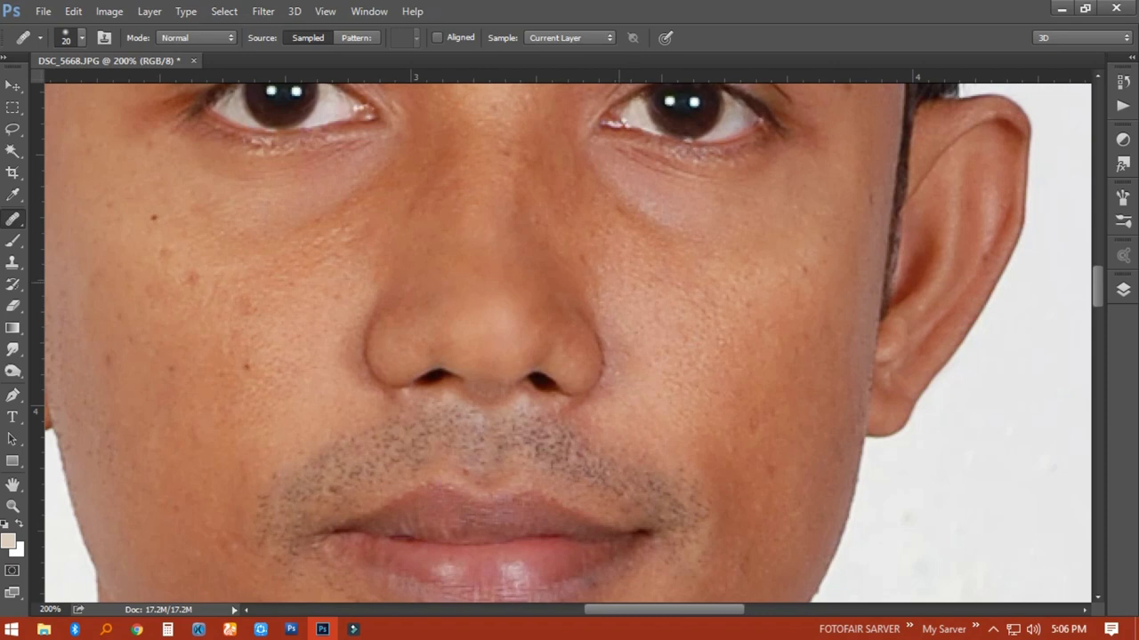
scroll(740, 282, "down", 3)
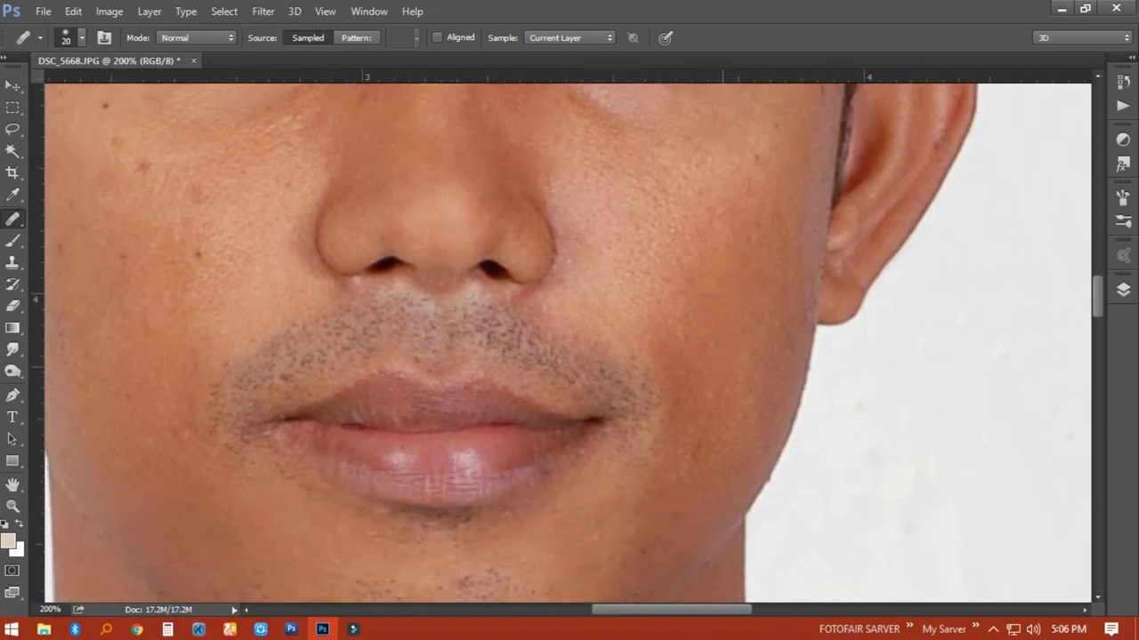
scroll(630, 464, "left", 3)
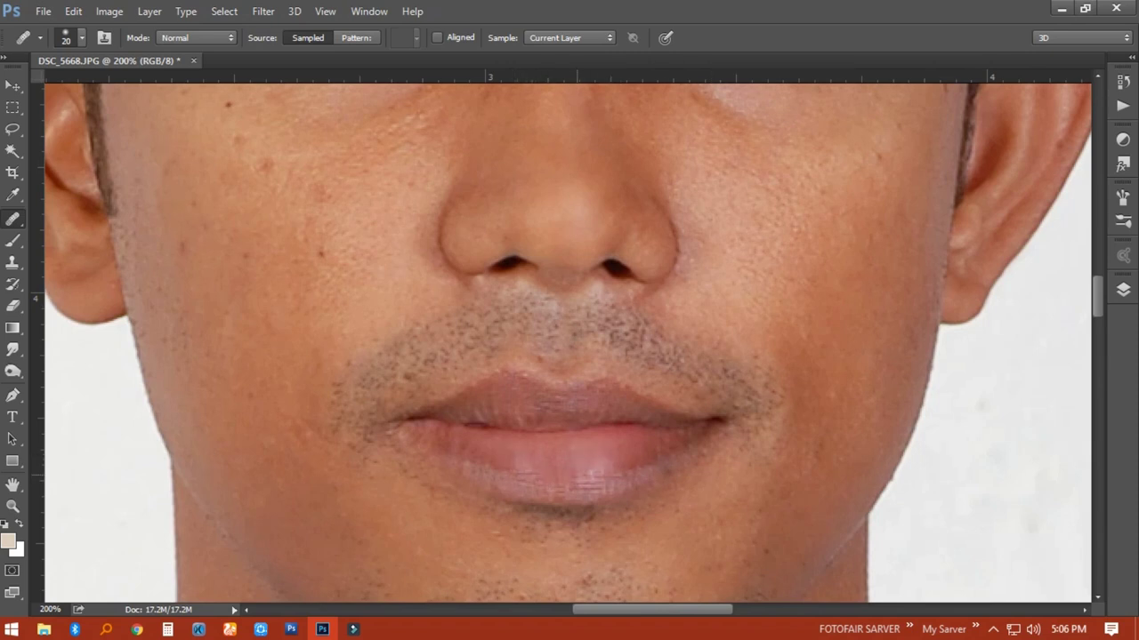
scroll(545, 474, "up", 4)
scroll(545, 474, "left", 4)
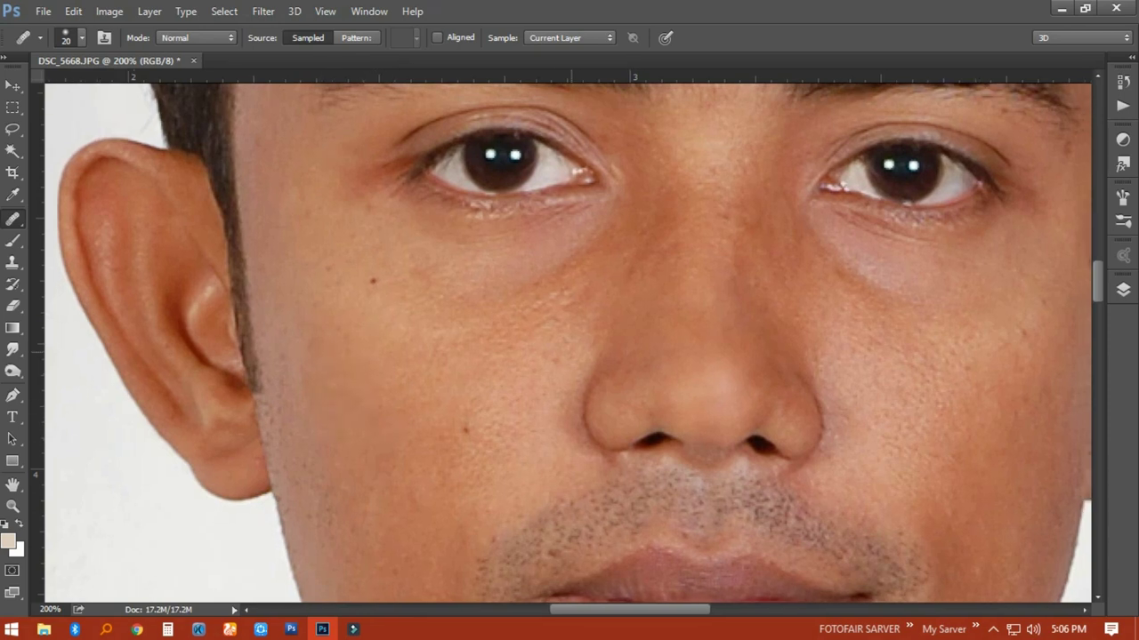
left_click_drag(400, 438, 314, 469)
scroll(551, 373, "down", 1)
scroll(551, 373, "down", 1)
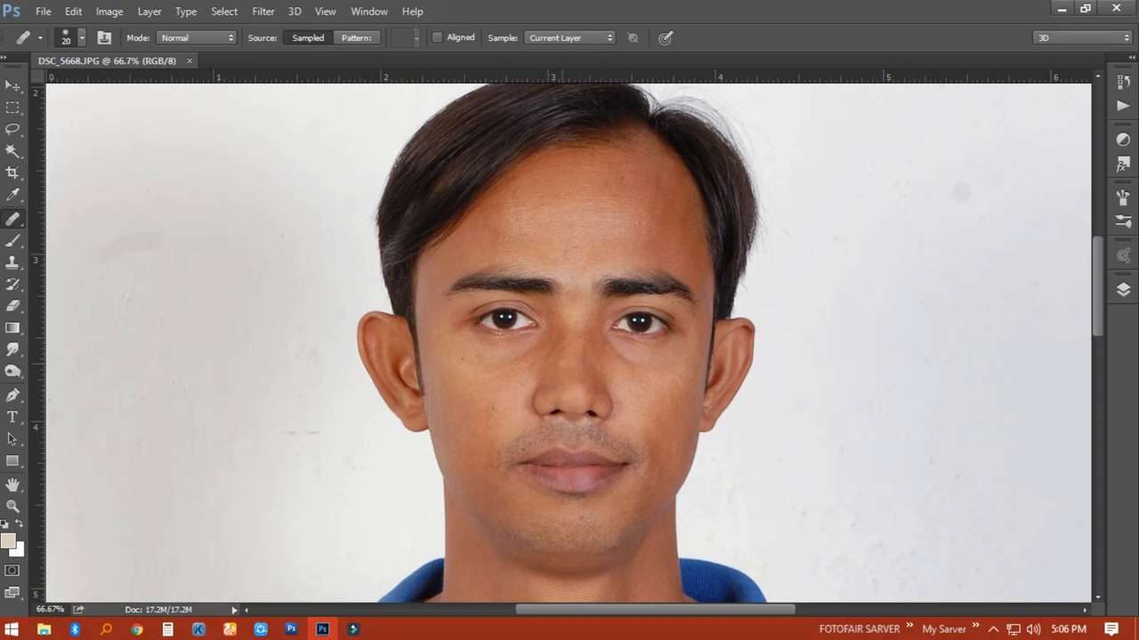
right_click(562, 368)
left_click(610, 376)
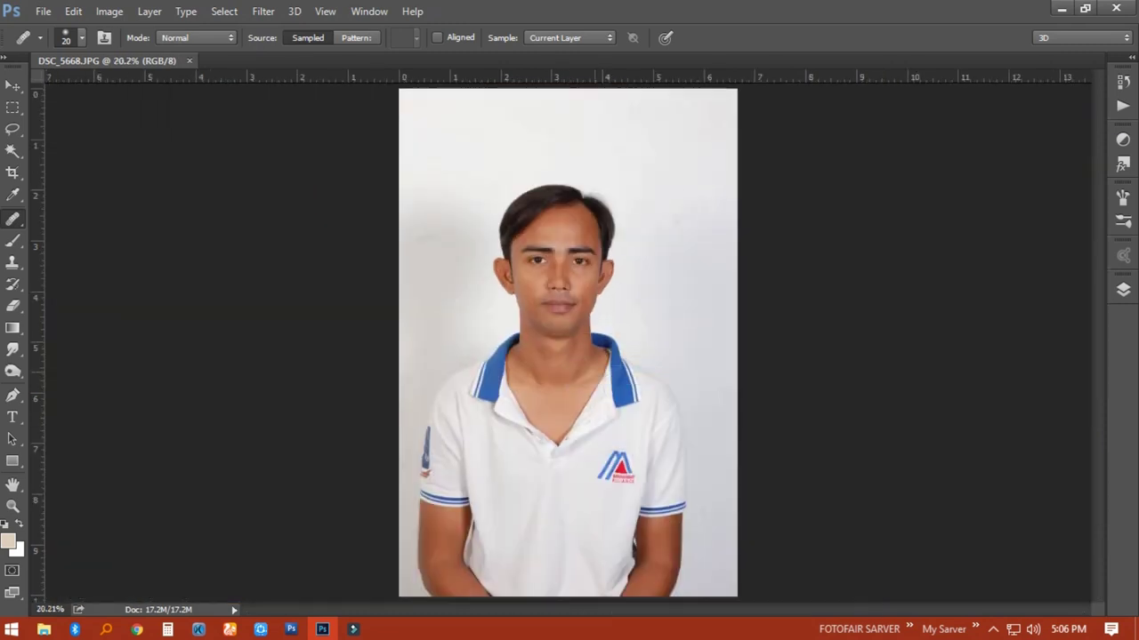
Step: Switch to the Brush Tool and sample the face's skin tone as paint colour
scroll(565, 232, "up", 2)
scroll(565, 232, "up", 2)
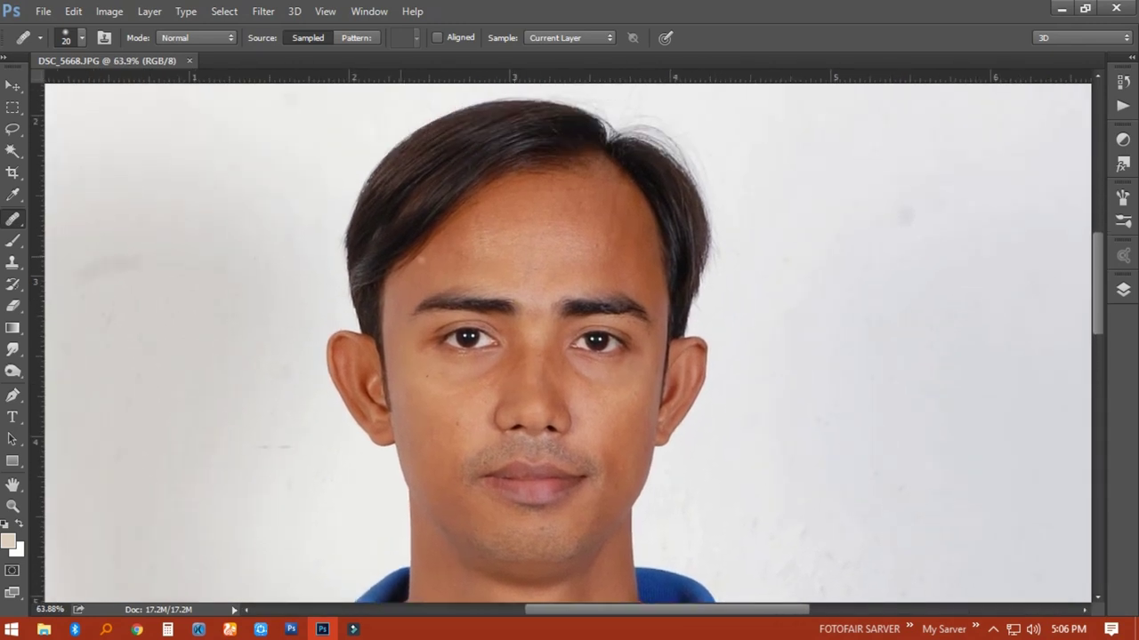
left_click(13, 241)
right_click(12, 240)
left_click(84, 238)
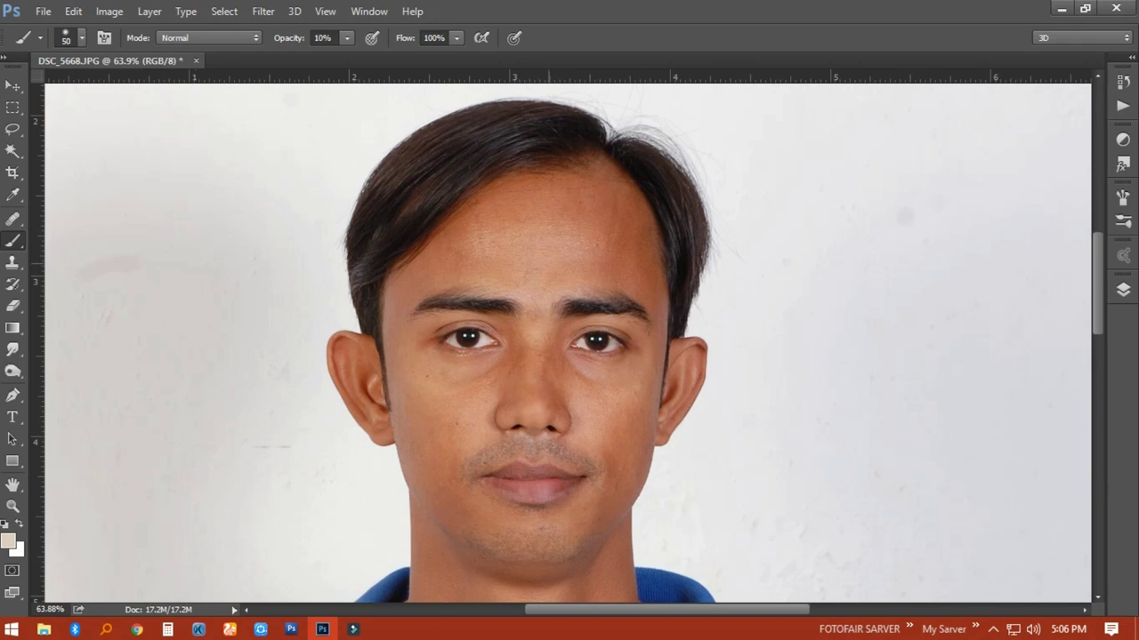
left_click(549, 263, "alt")
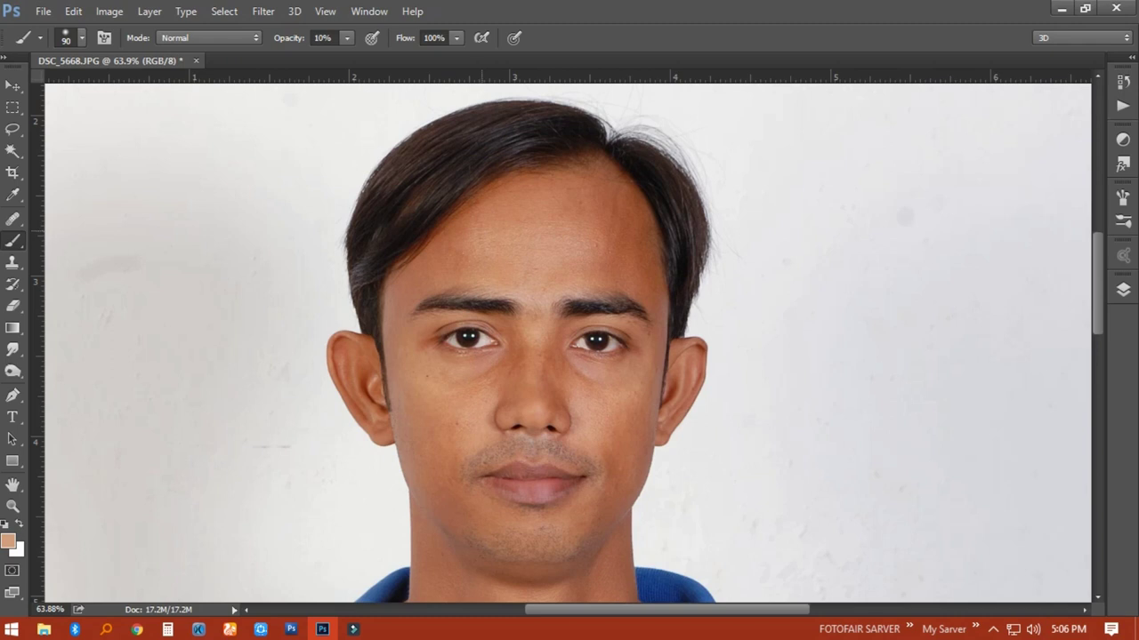
Step: Paint faint skin-tone strokes along the right temple hairline with a 50 px brush
scroll(555, 240, "up", 1)
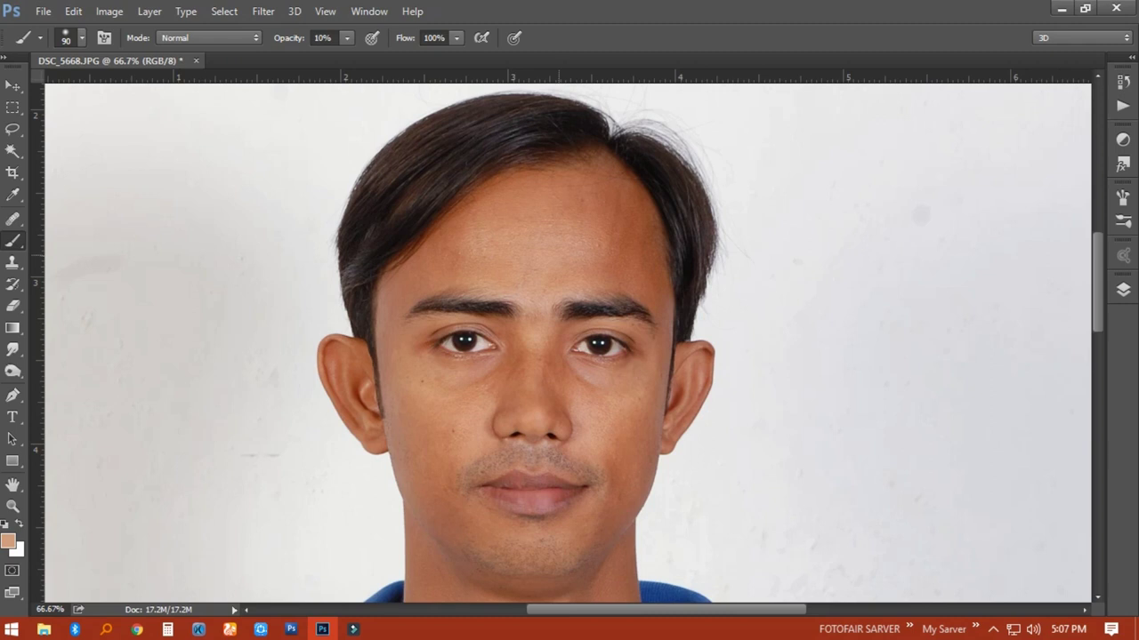
scroll(558, 257, "up", 1)
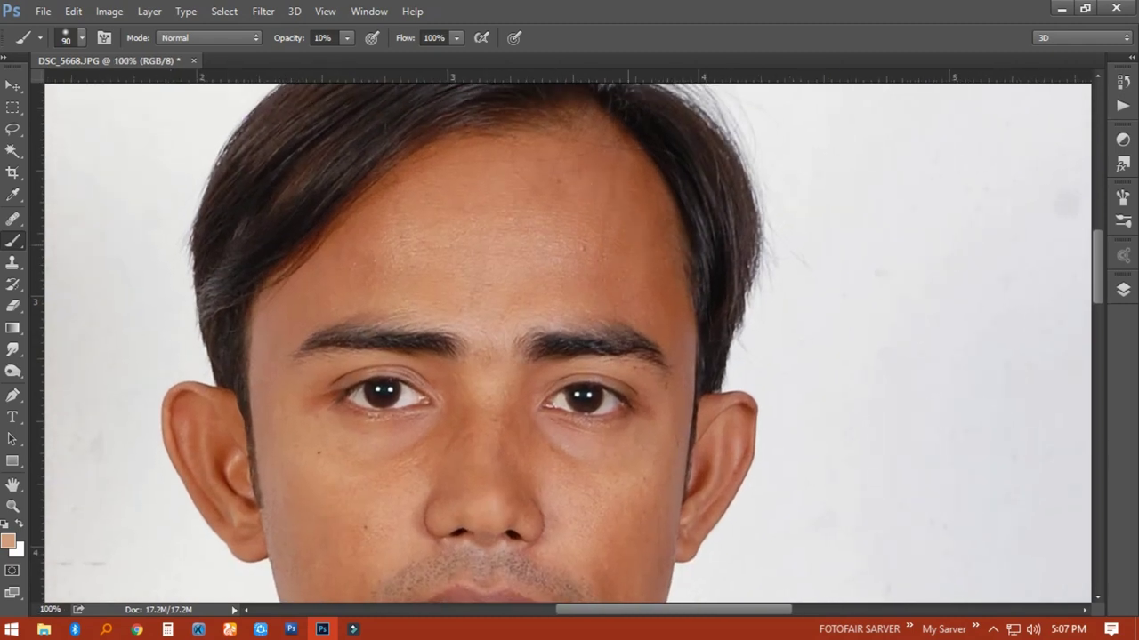
key("bracketleft")
key("bracketleft")
key("bracketleft")
left_click_drag(660, 225, 675, 271)
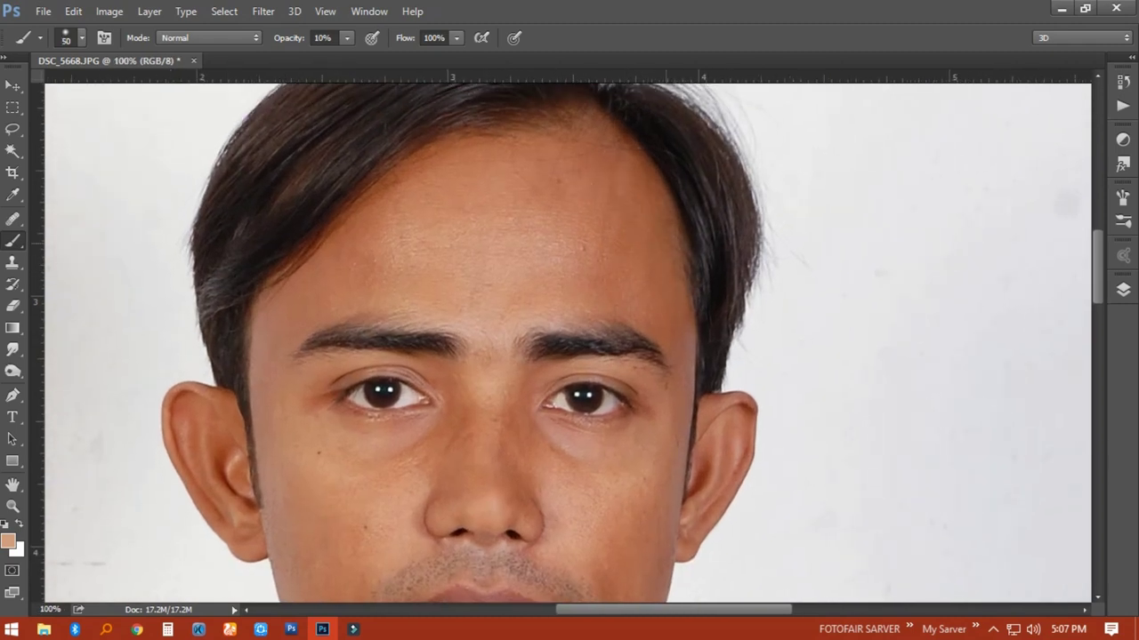
left_click_drag(669, 216, 679, 247)
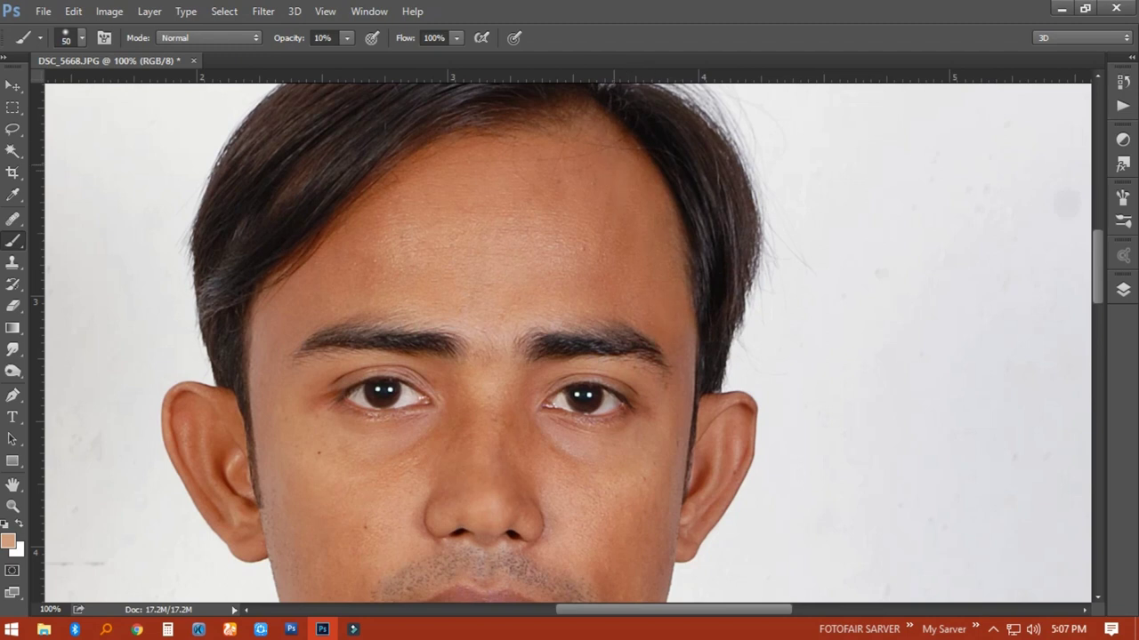
Step: Set the brush to 100 px and even out the neck and collar skin
right_click(609, 204)
key("shift+Tab")
type("100")
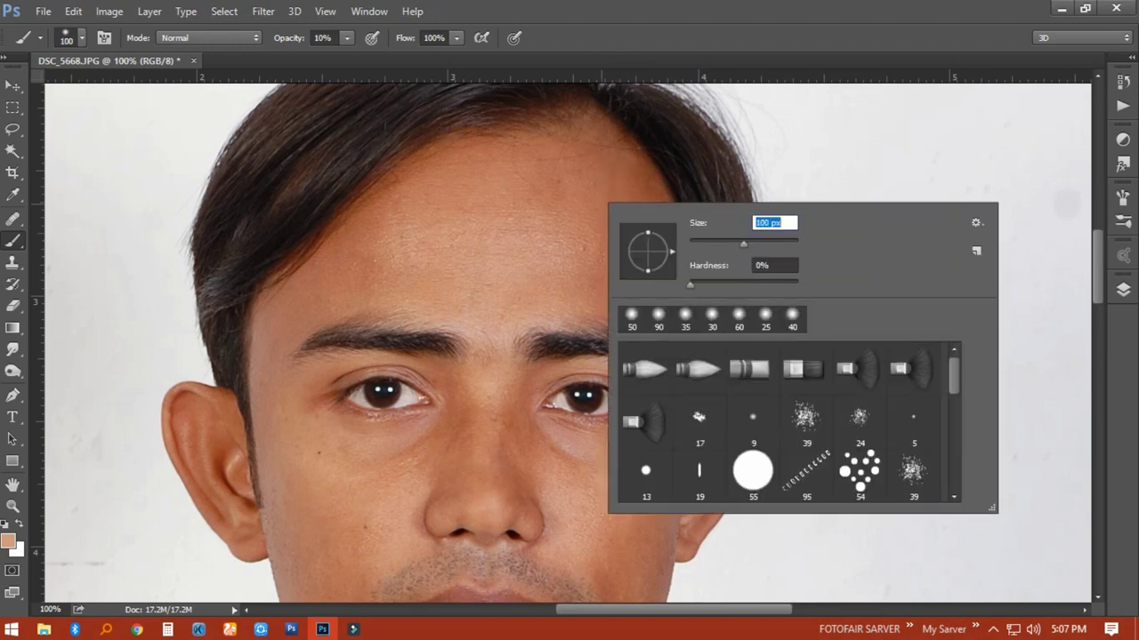
key("Return")
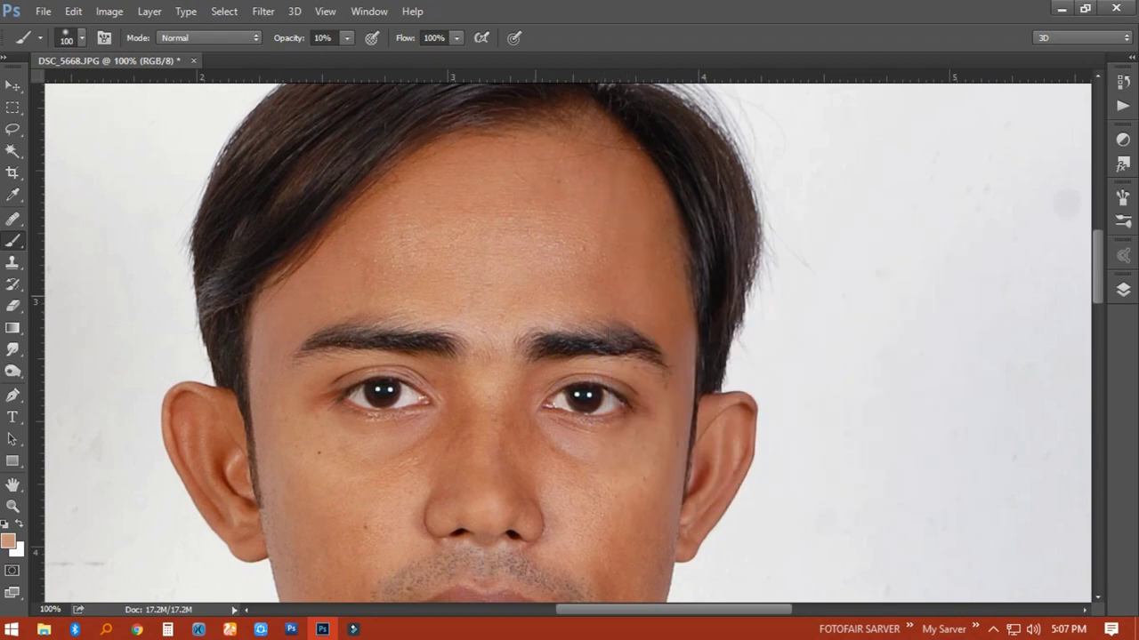
scroll(569, 342, "down", 2)
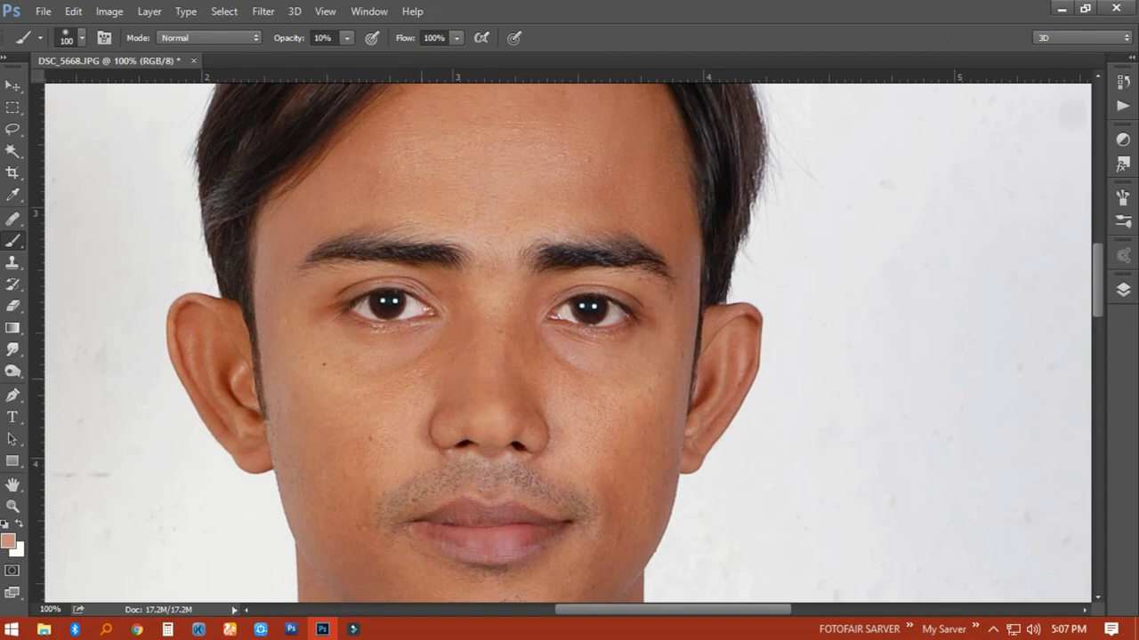
scroll(569, 342, "down", 3)
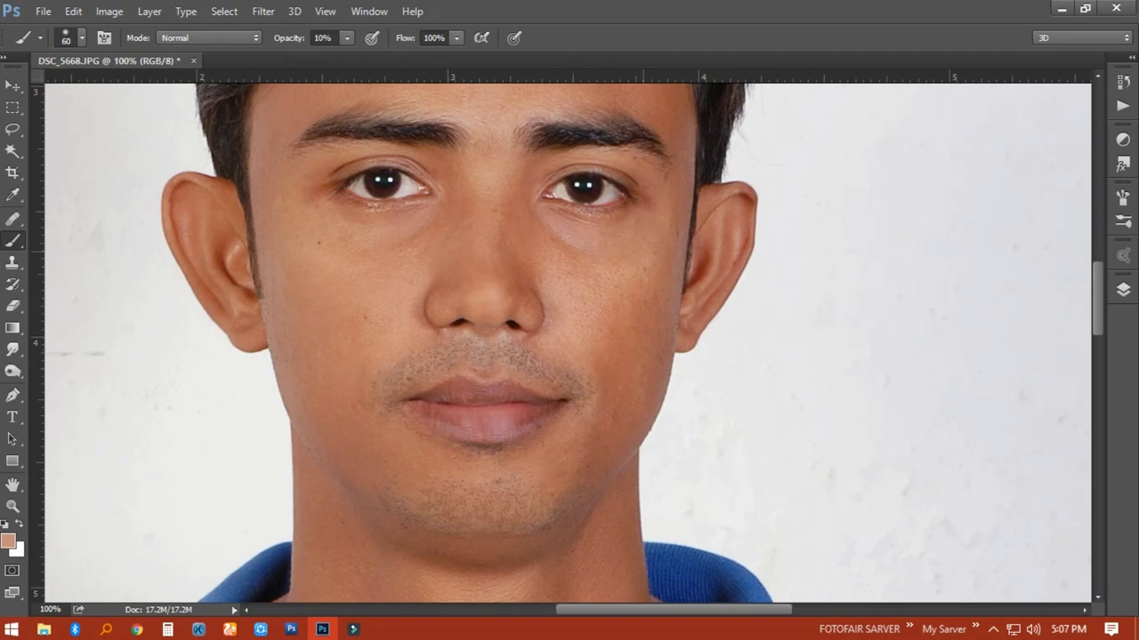
left_click_drag(605, 510, 638, 315)
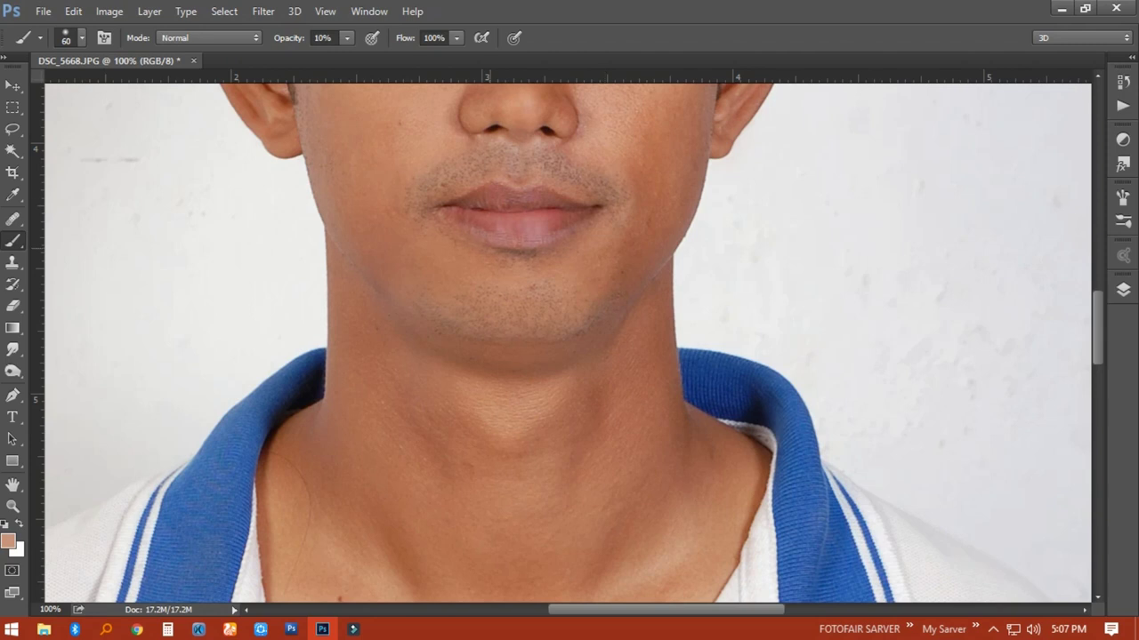
left_click_drag(541, 524, 560, 354)
key("bracketright")
key("bracketright")
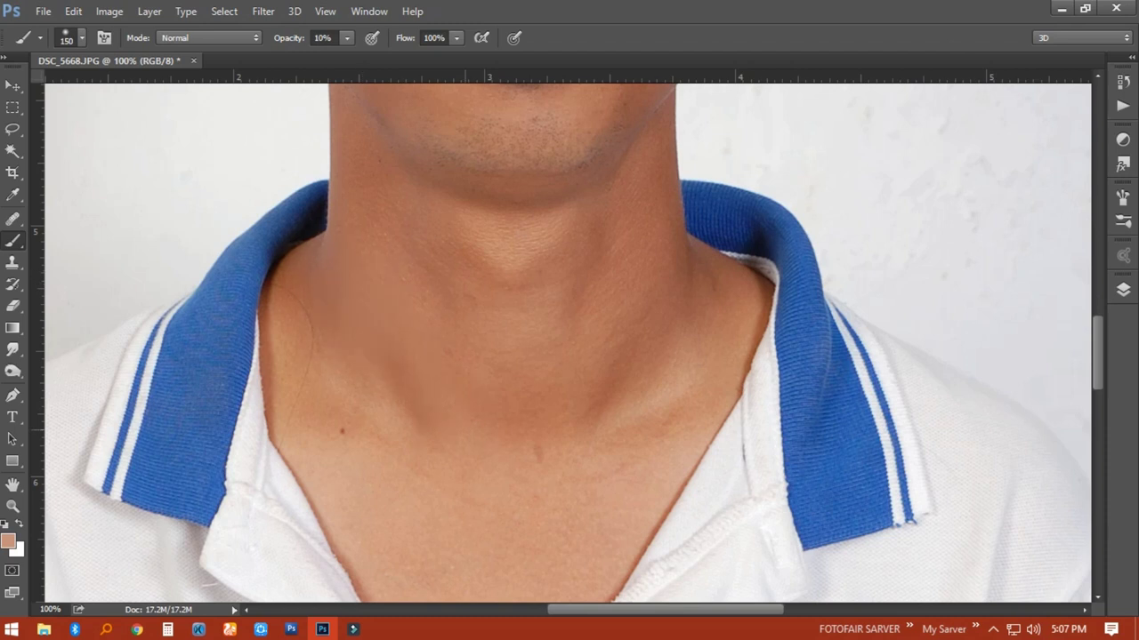
left_click_drag(551, 355, 524, 462)
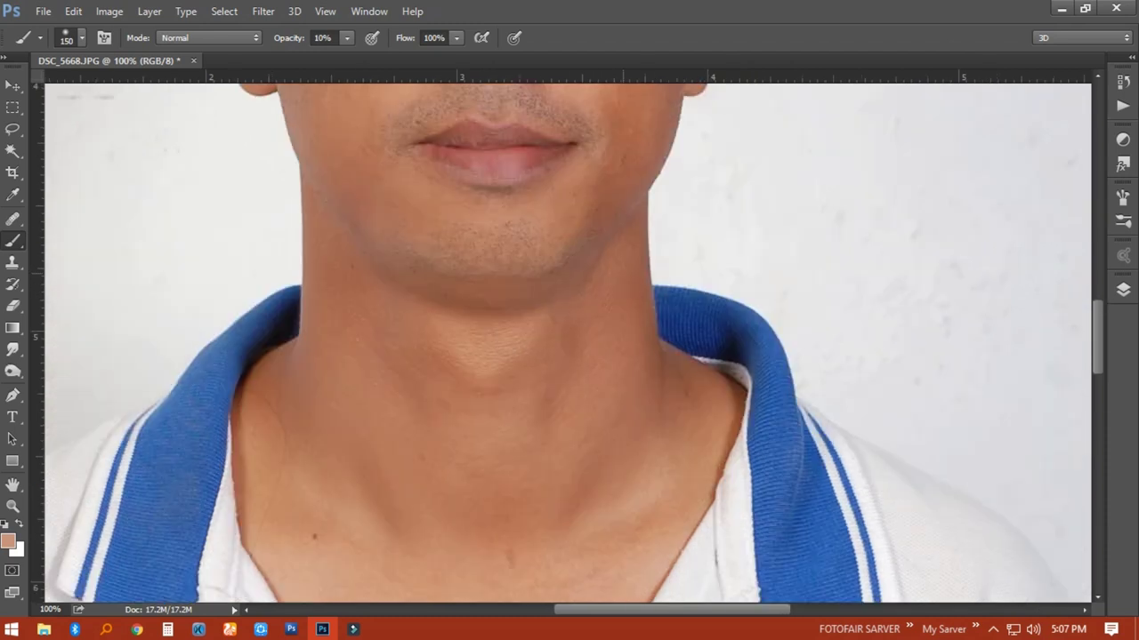
Step: Fit the photo on screen, then open the NEW suit template file from the desktop
right_click(512, 367)
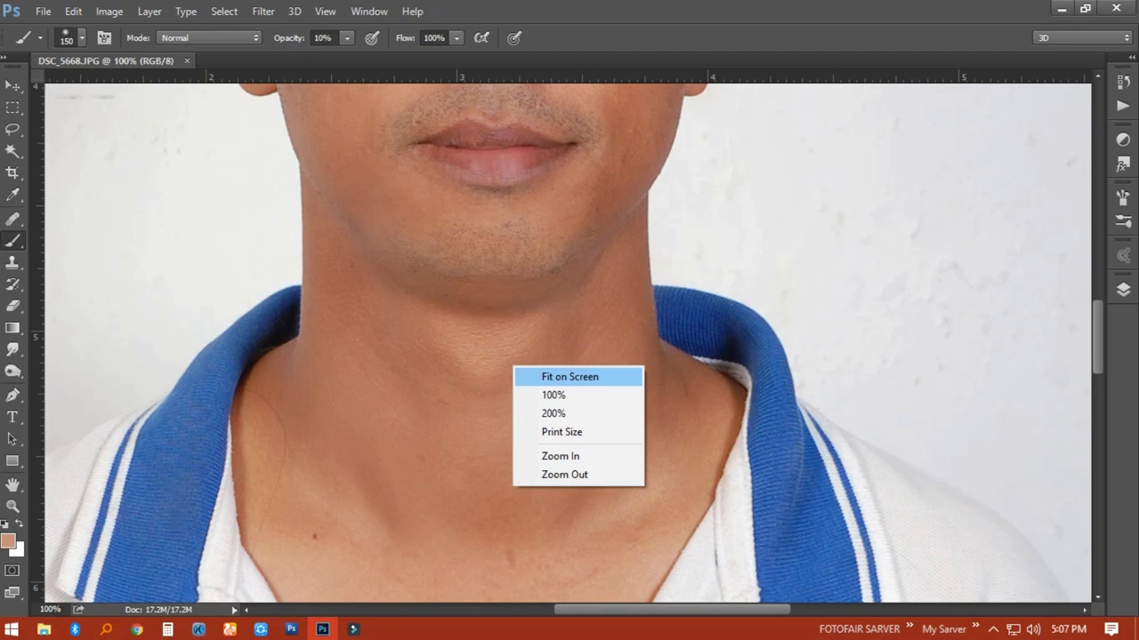
left_click(570, 377)
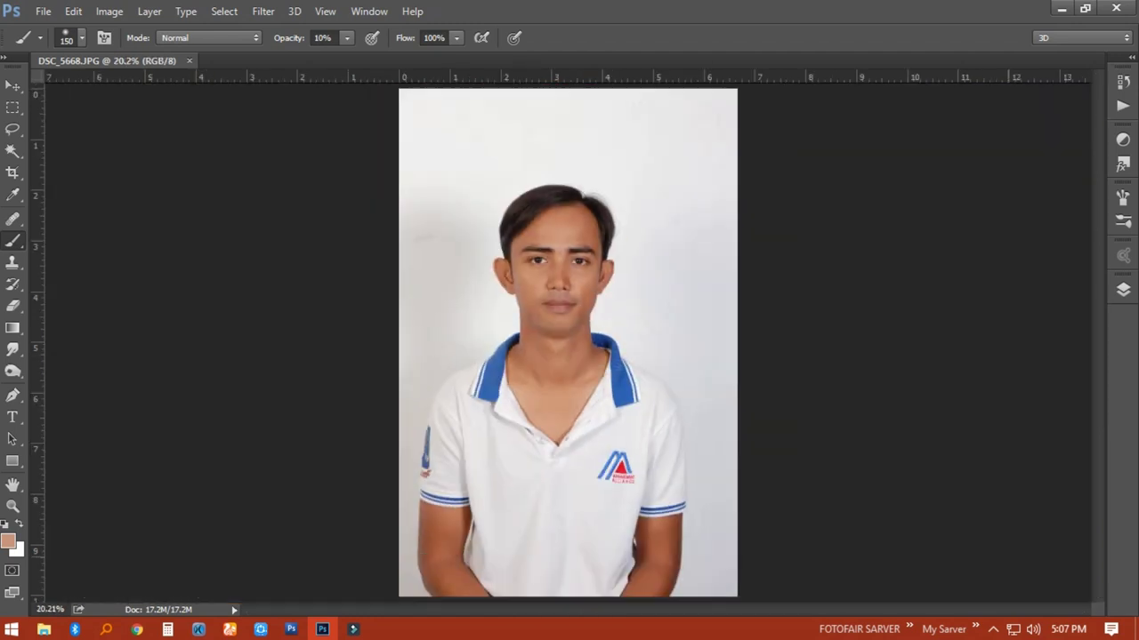
left_click(1136, 629)
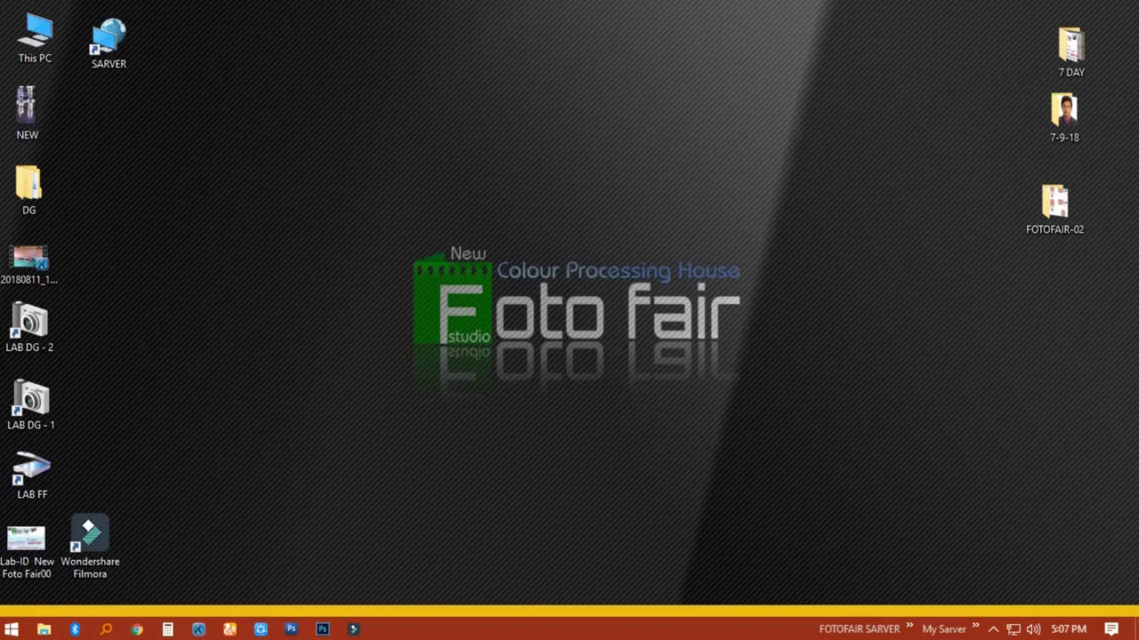
right_click(34, 107)
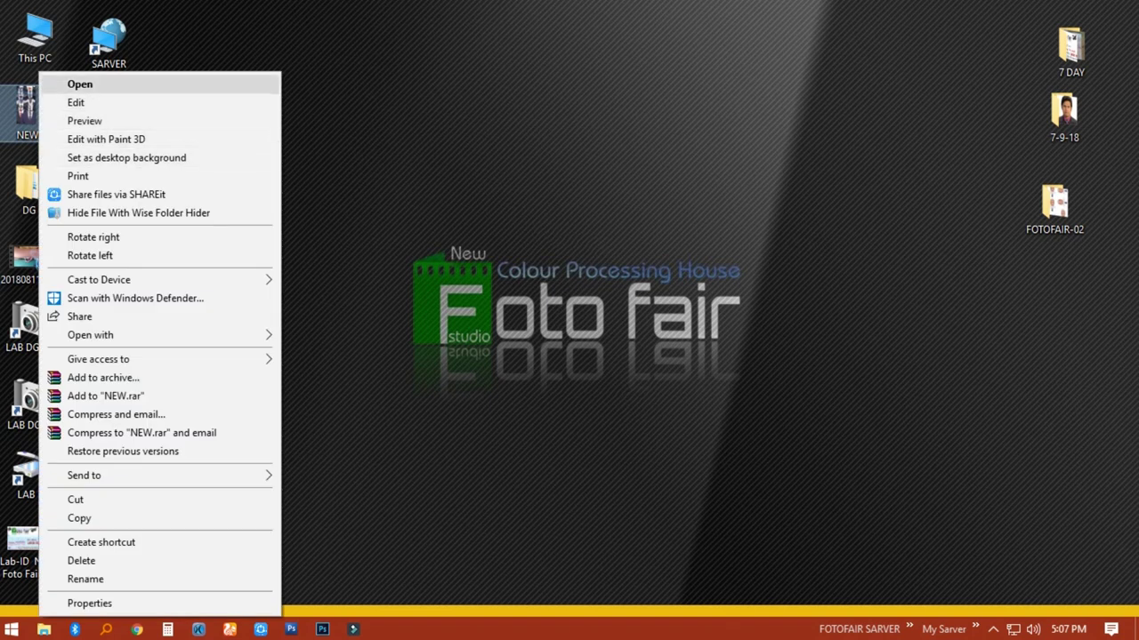
left_click(54, 82)
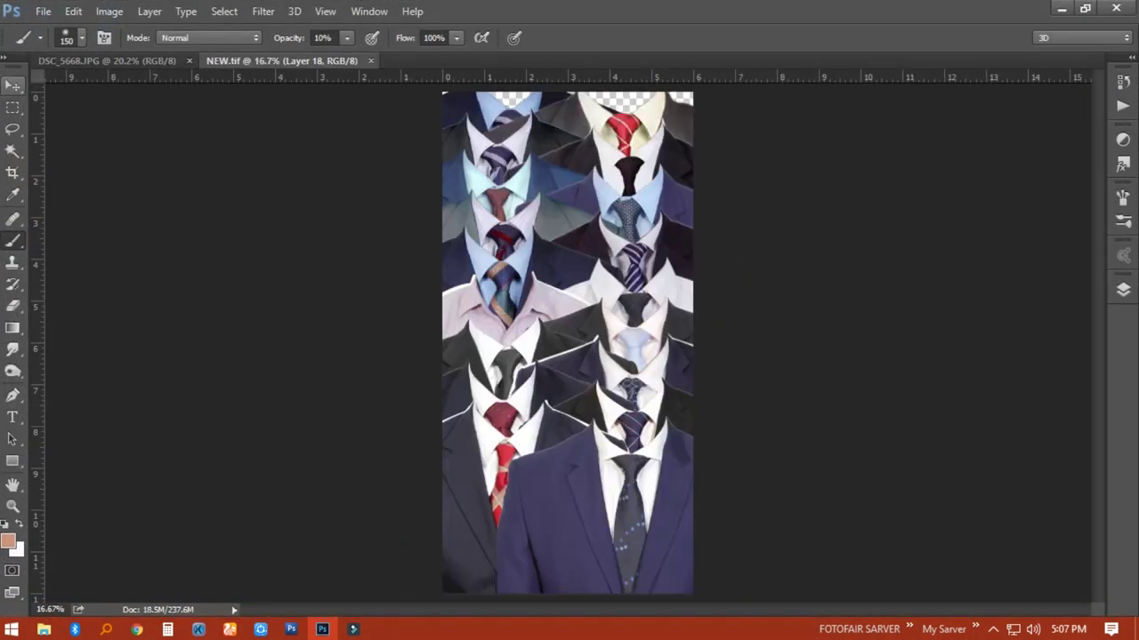
Step: Drag the navy suit with dotted tie from NEW.tif onto the portrait, then close NEW.tif
key("v")
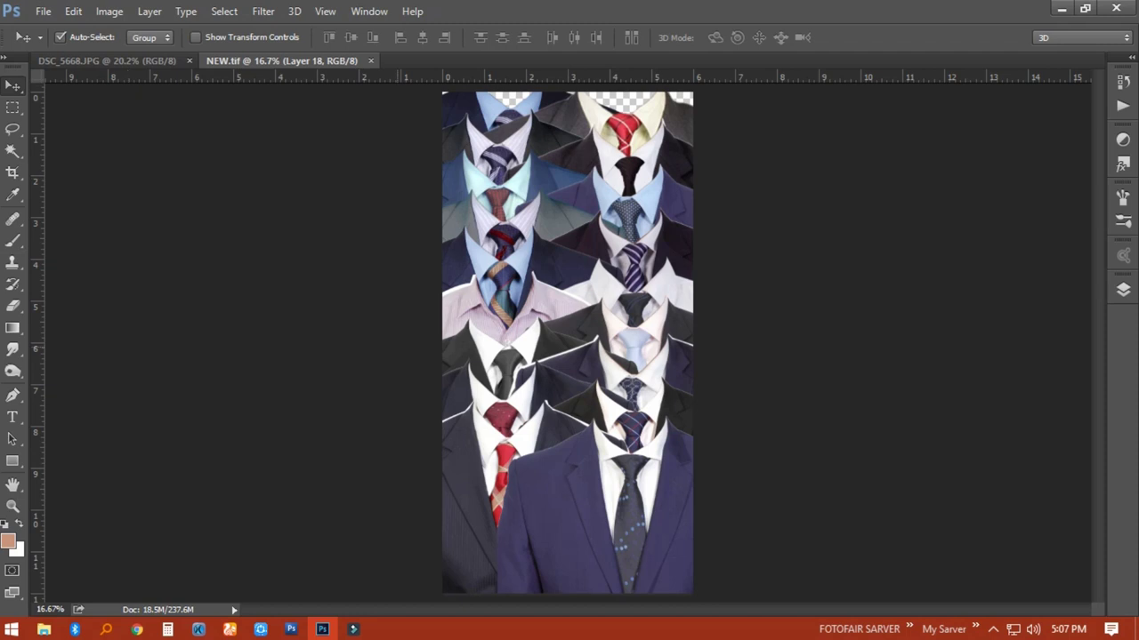
left_click_drag(622, 498, 205, 40)
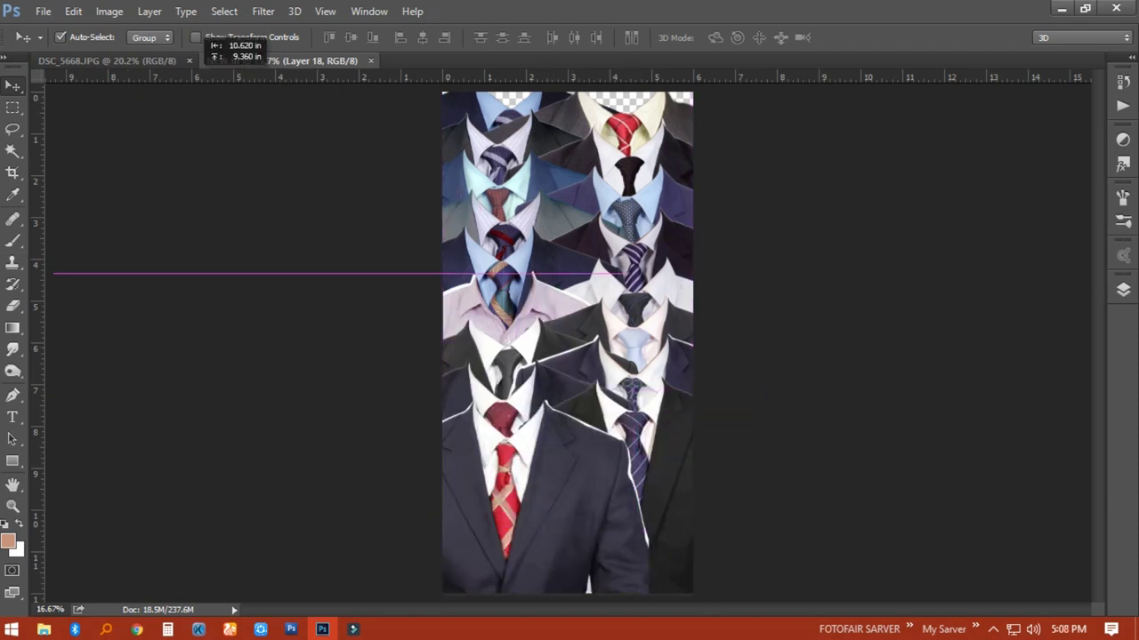
left_click_drag(207, 43, 539, 388)
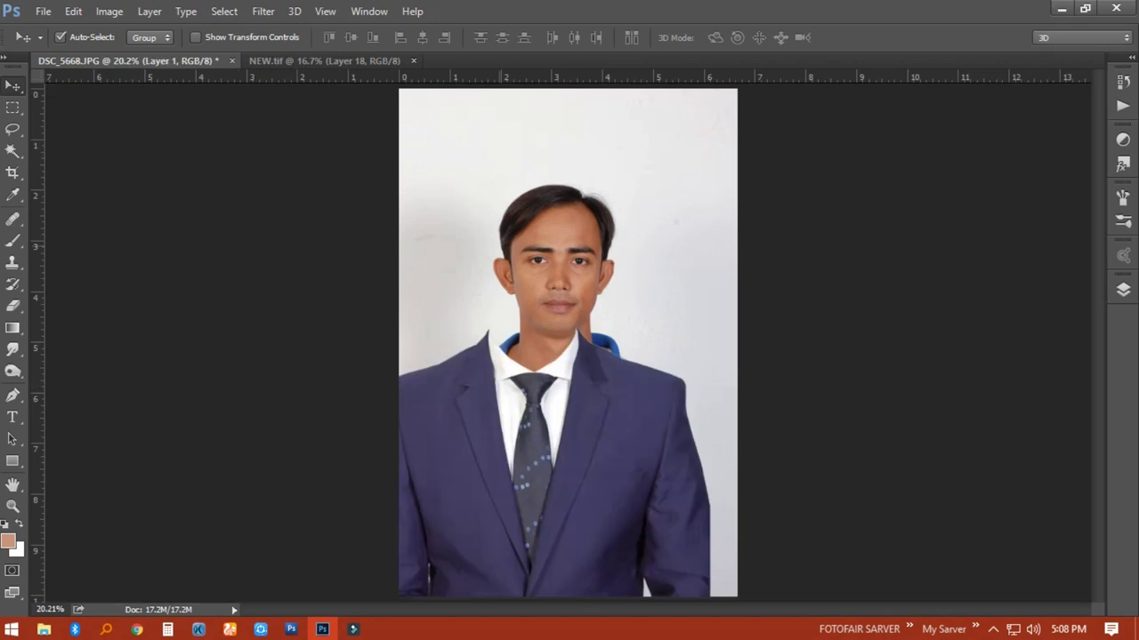
left_click(324, 60)
left_click(125, 61)
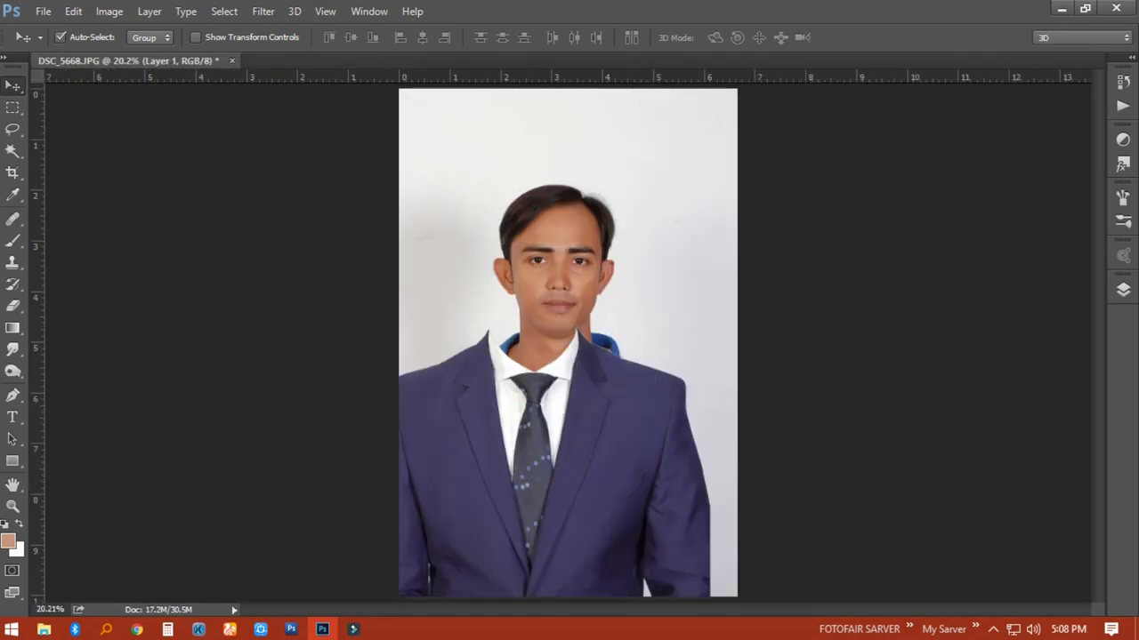
Step: Save the portrait as DSC_5668.tif with default TIFF options, and nudge the suit right
left_click(42, 11)
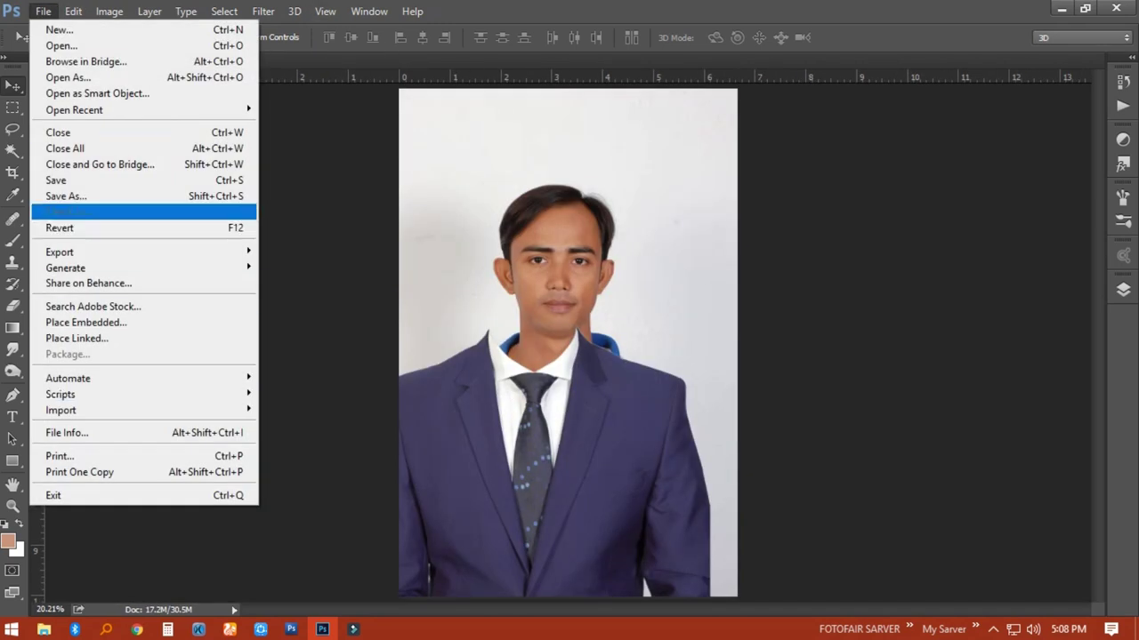
left_click(66, 196)
left_click(721, 441)
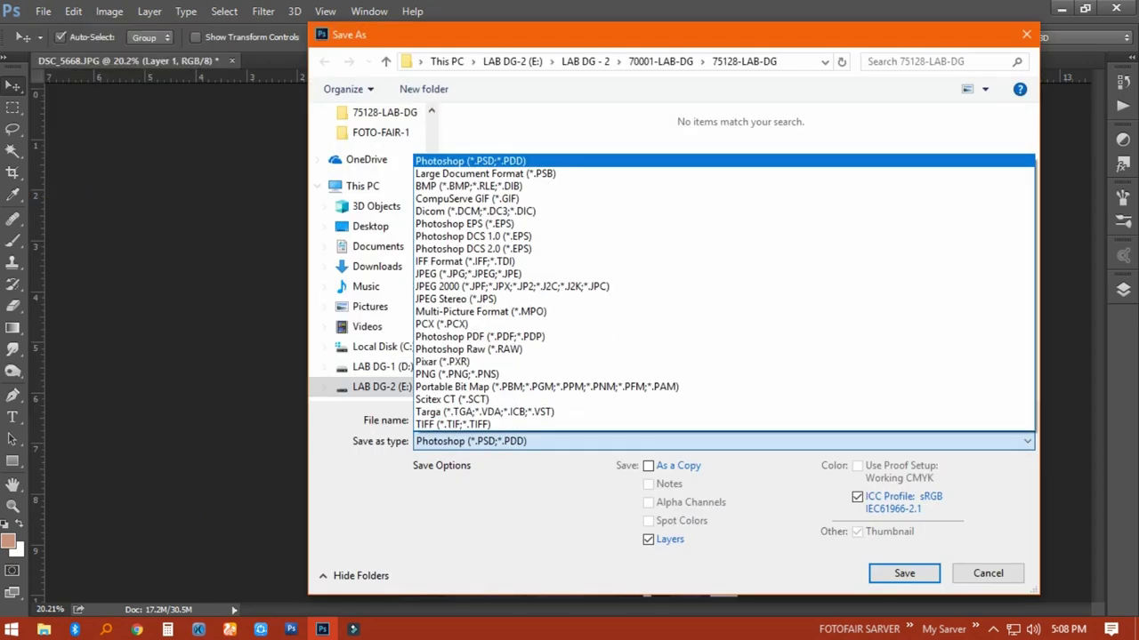
left_click(462, 422)
key("Return")
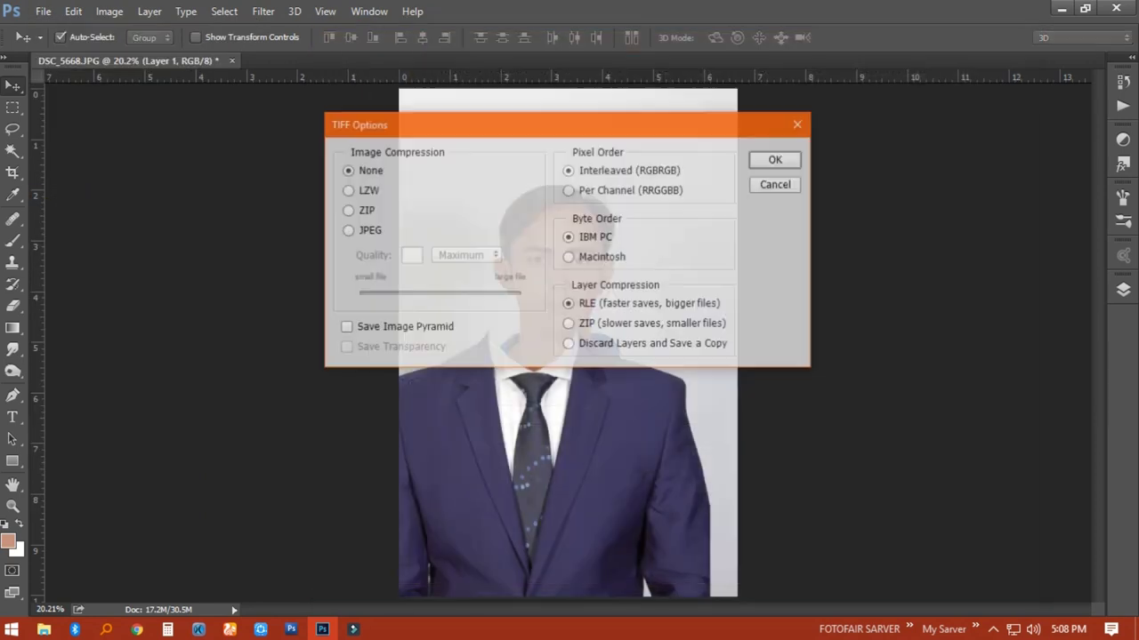
key("Return")
left_click_drag(576, 356, 589, 356)
scroll(583, 382, "up", 2)
Step: Scale the suit layer down to about 94% and raise it up under the chin
key("ctrl+t")
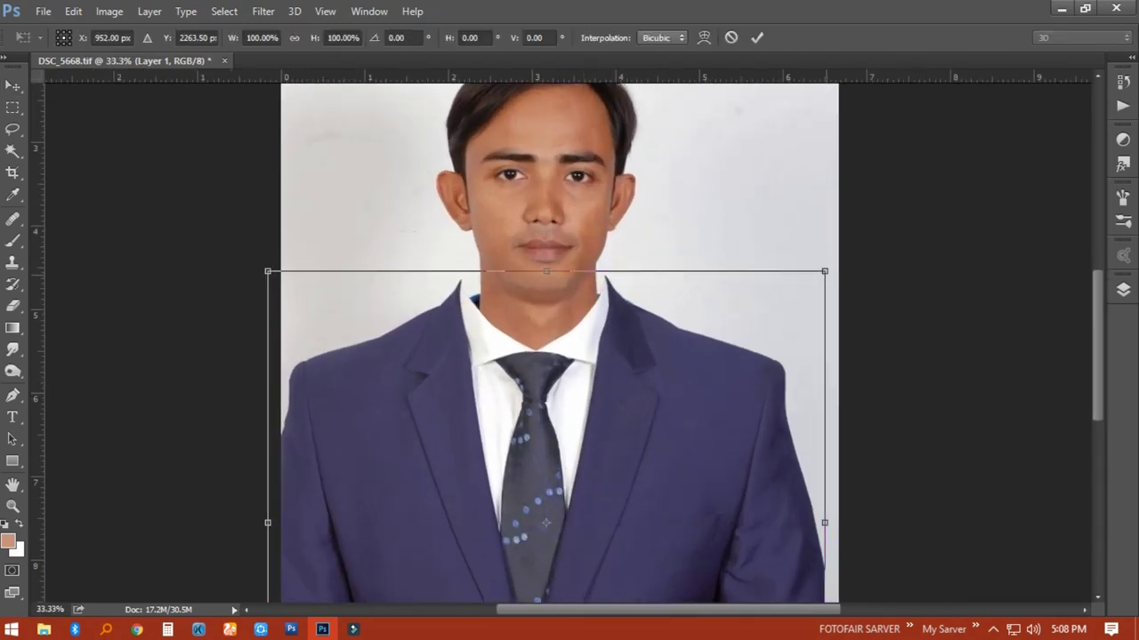
left_click_drag(825, 271, 789, 304)
left_click_drag(614, 365, 614, 334)
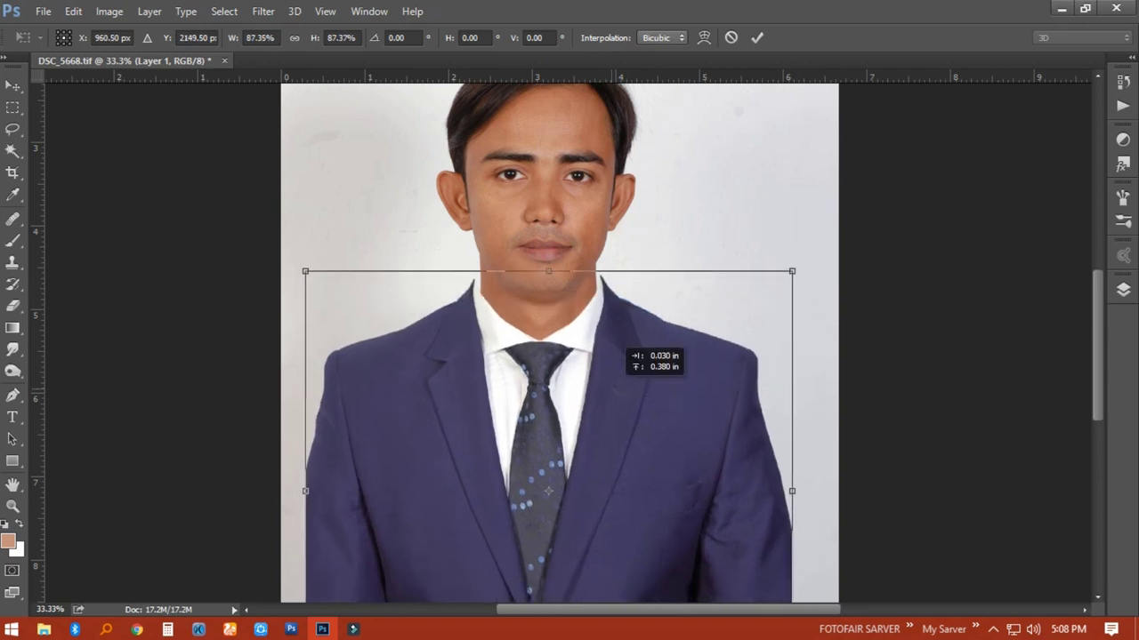
key("Return")
scroll(603, 258, "up", 1)
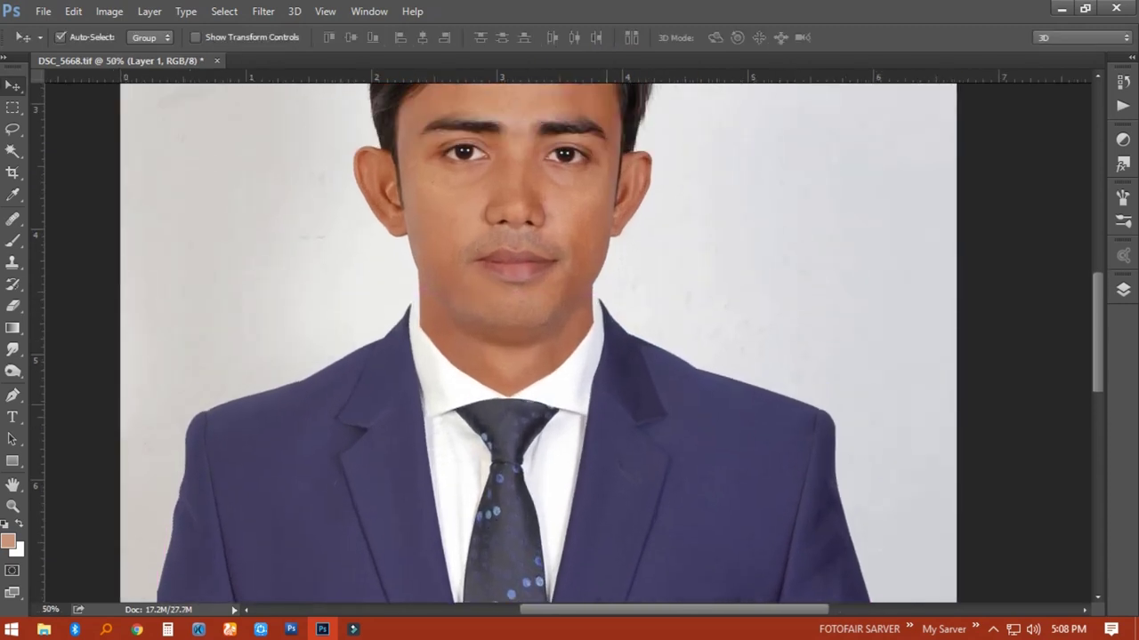
key("ctrl+t")
left_click_drag(886, 293, 864, 313)
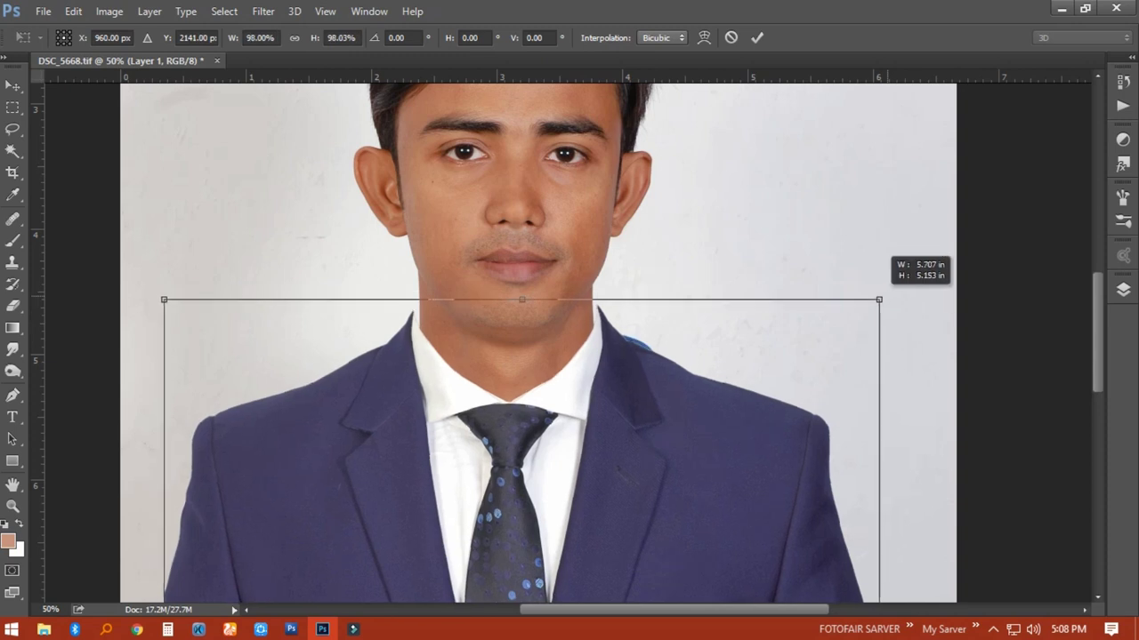
left_click_drag(521, 450, 520, 427)
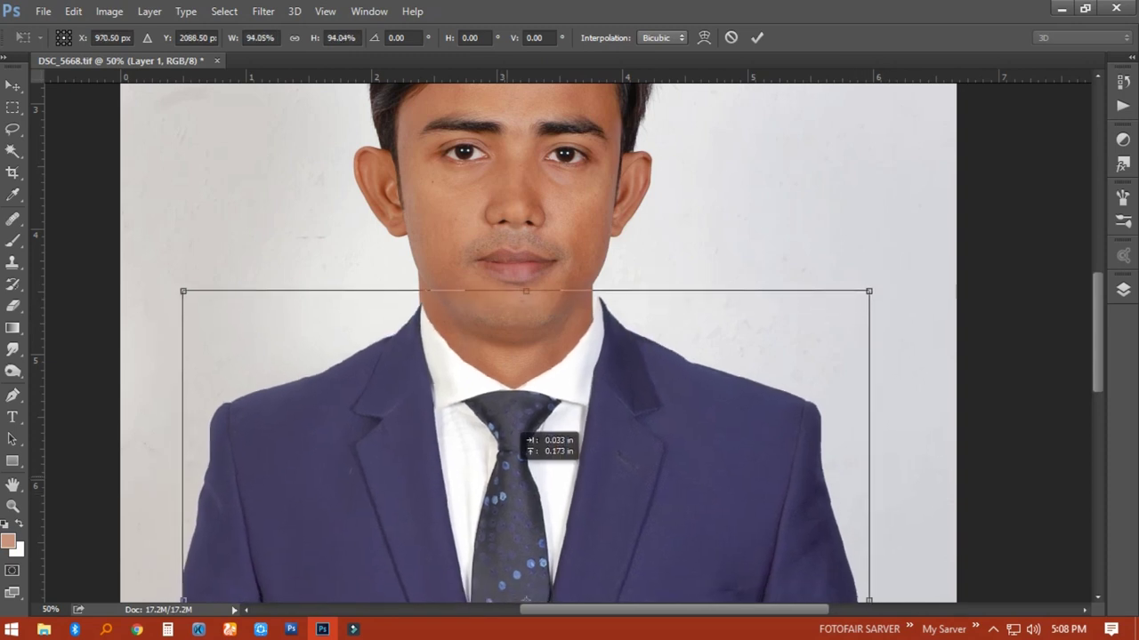
key("Return")
Step: Apply a Perspective transform pulling the suit's top corners inward
key("ctrl+plus")
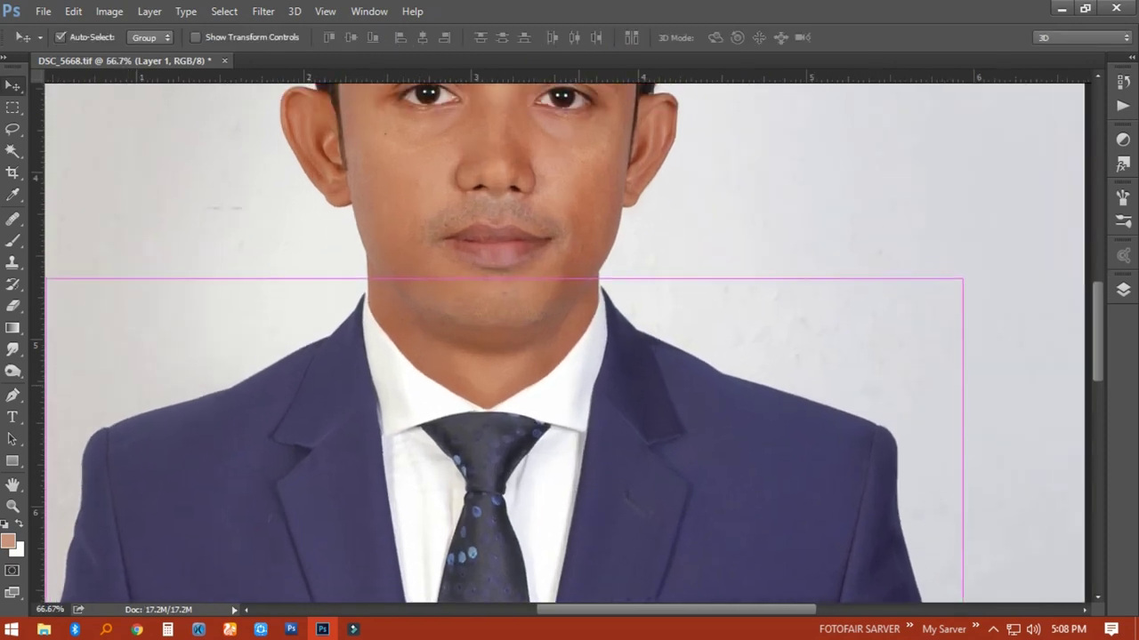
key("ctrl+t")
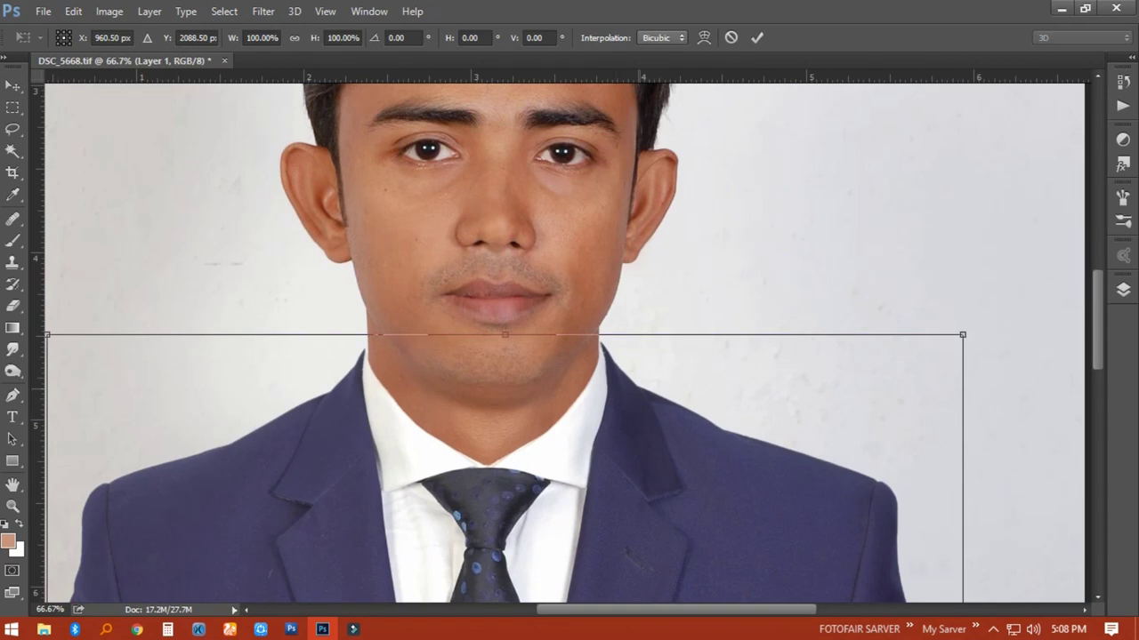
right_click(616, 106)
left_click(669, 214)
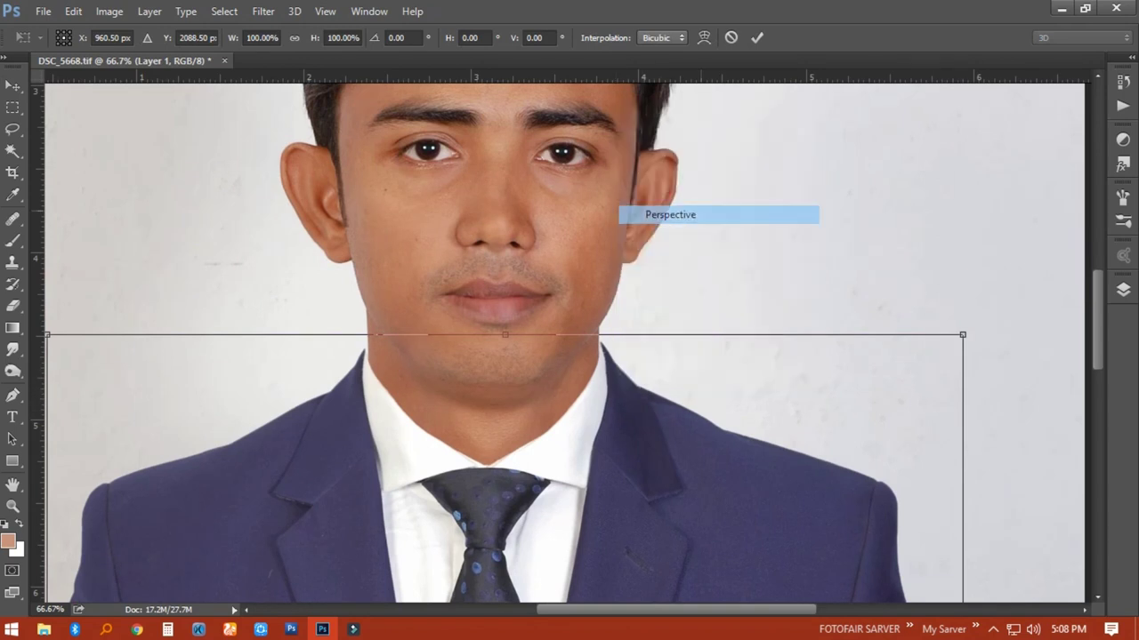
left_click_drag(962, 335, 953, 334)
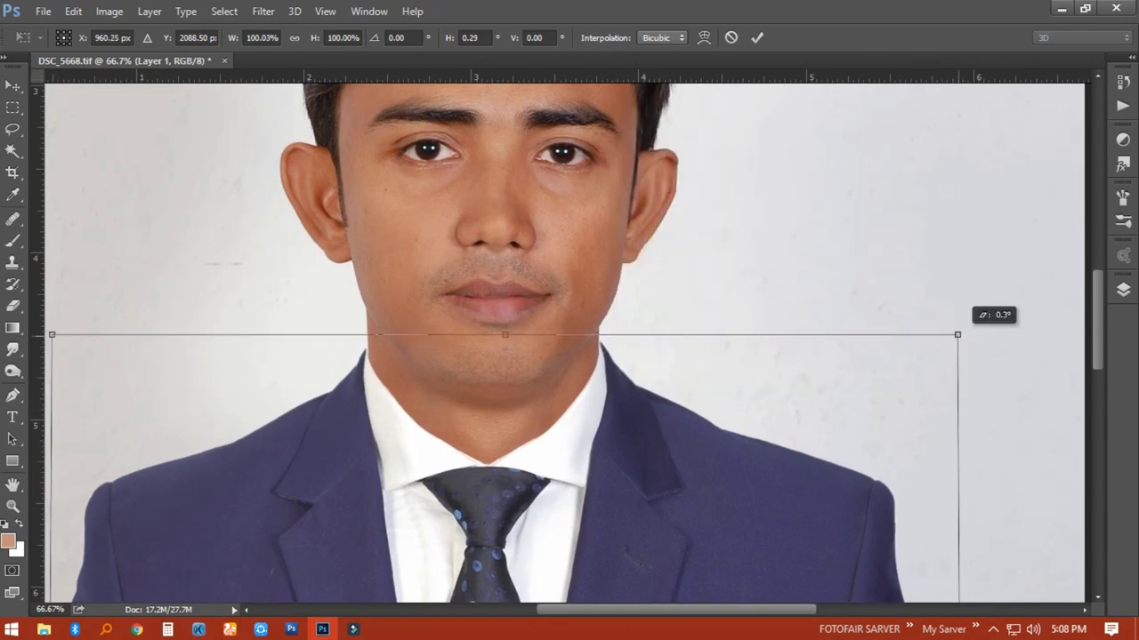
key("Return")
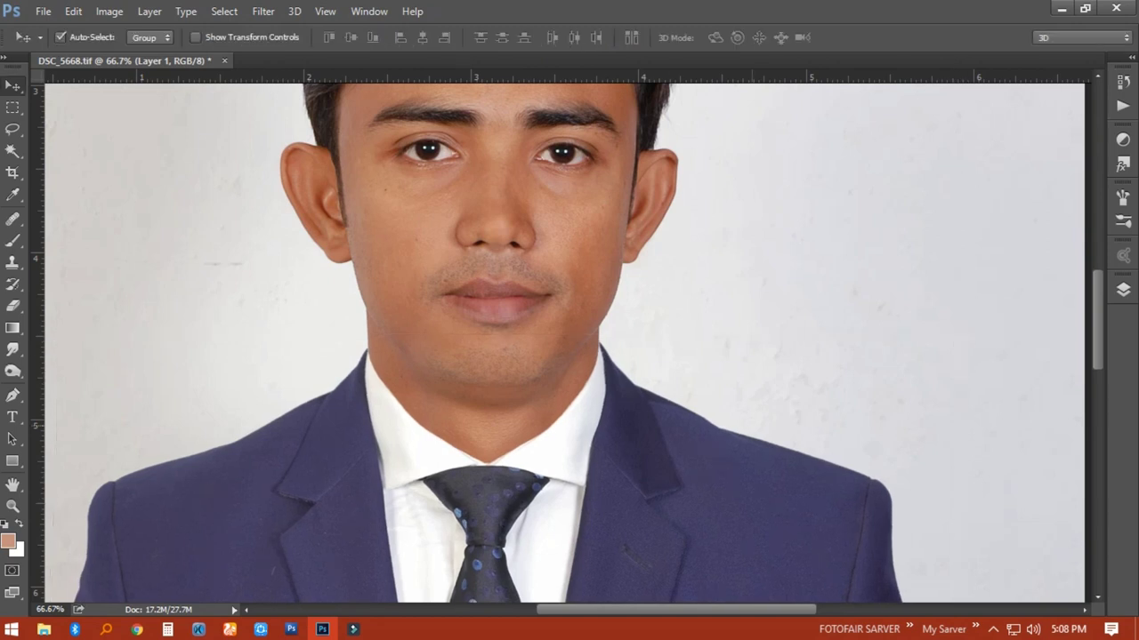
key("ctrl+0")
Step: Save, then Magic Wand the backdrop on the Background layer and feather it 2 px
key("ctrl+s")
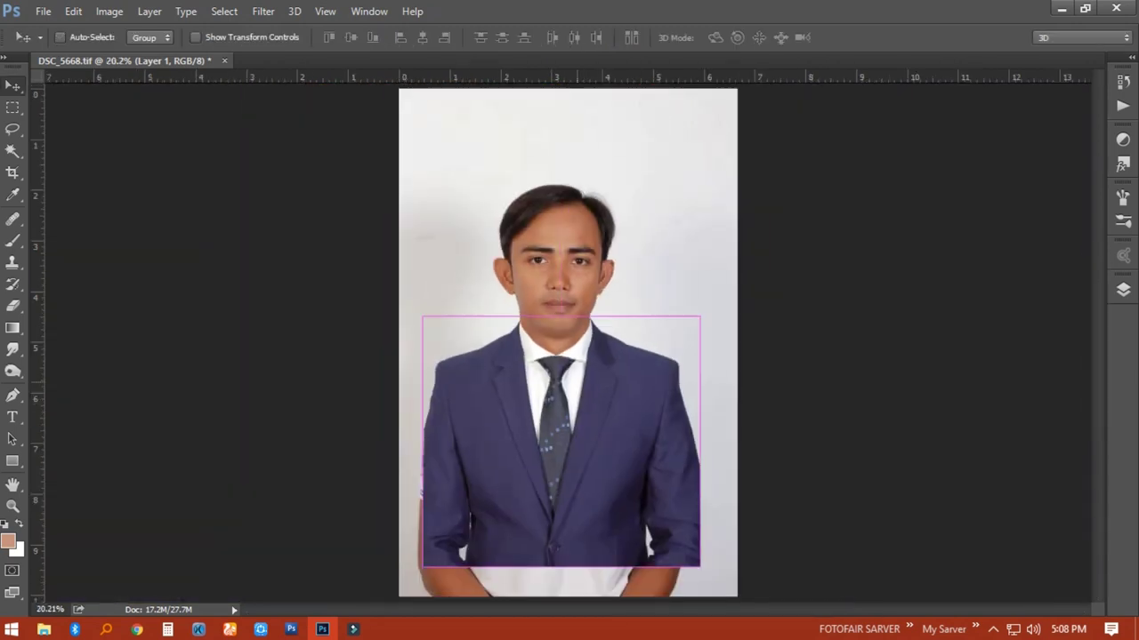
right_click(611, 279)
left_click(650, 290)
key("w")
left_click(463, 178)
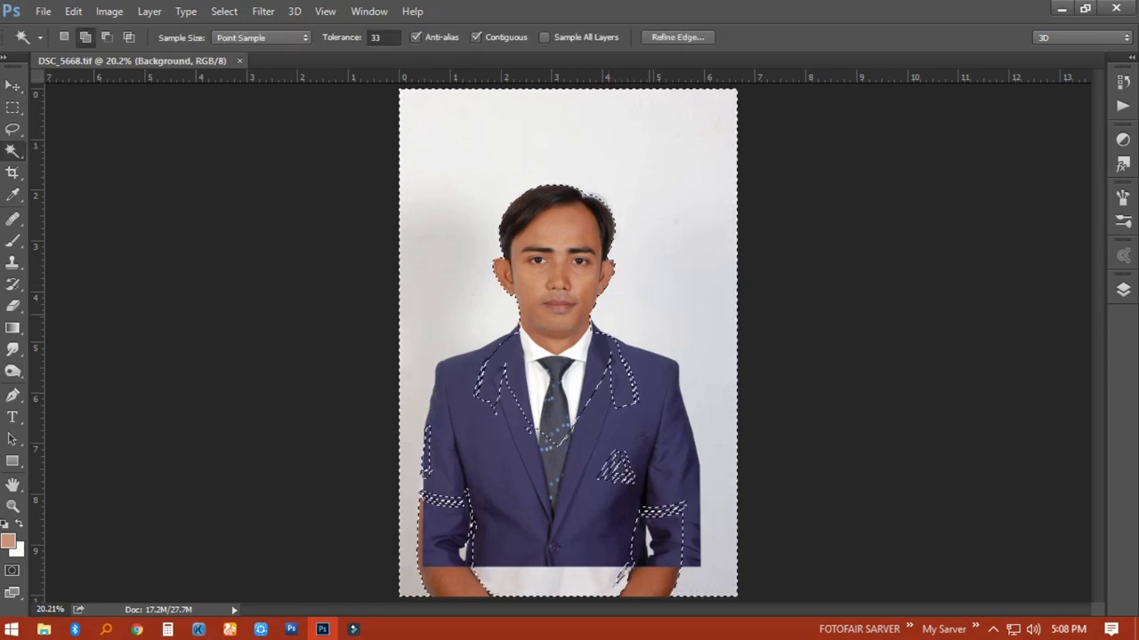
key("ctrl+plus")
key("ctrl+plus")
key("ctrl+plus")
key("ctrl+plus")
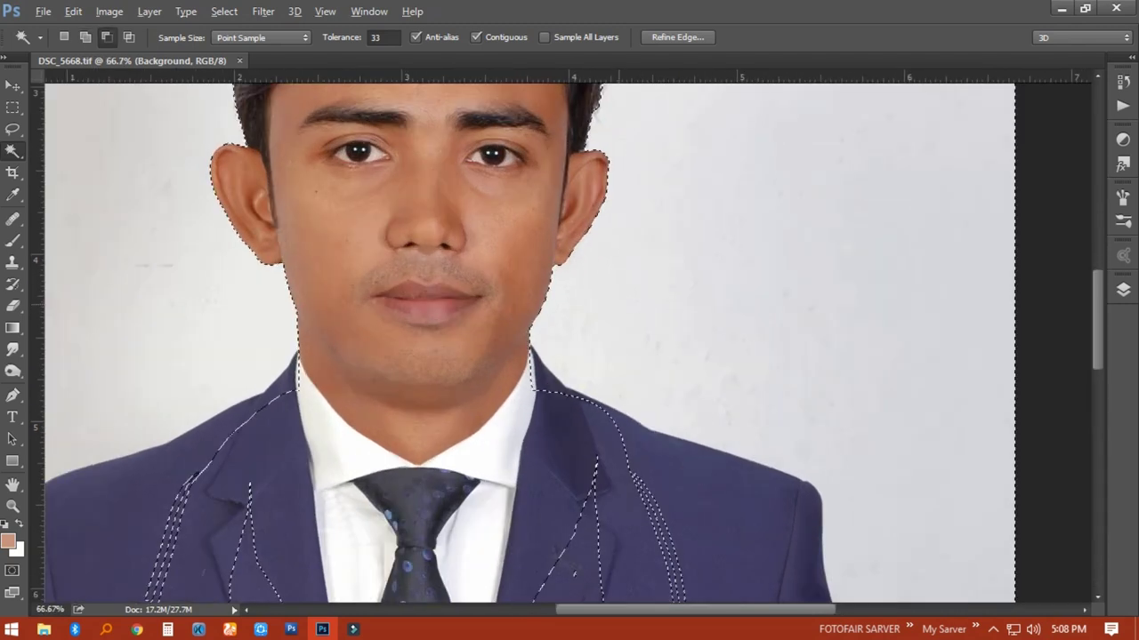
key("shift+F6")
key("Return")
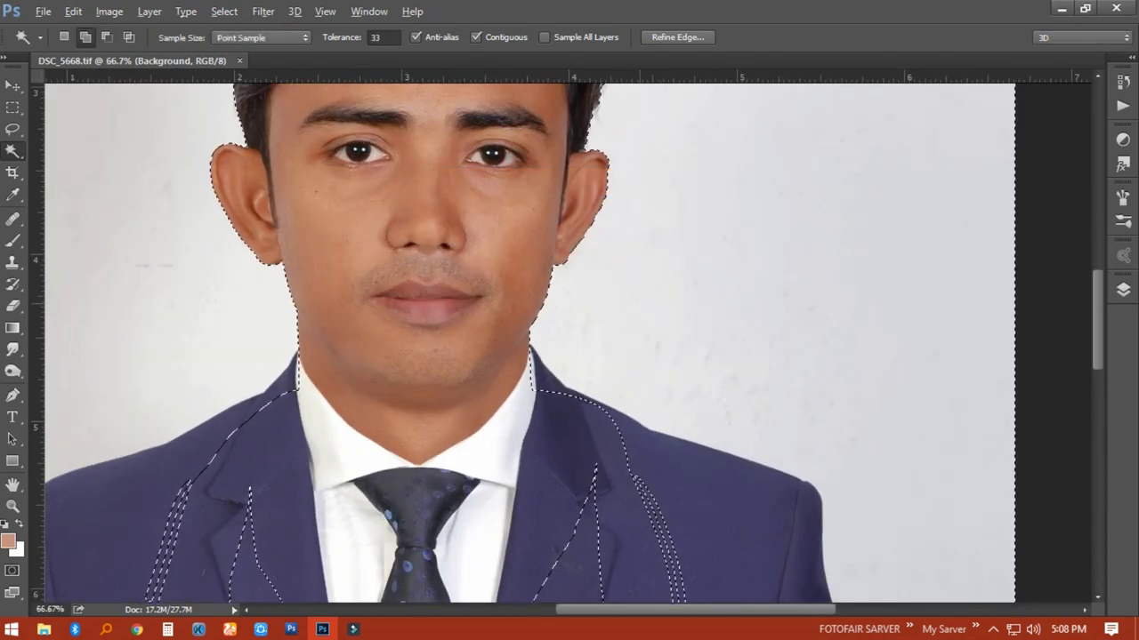
Step: Fill the selected backdrop with white, deselect, and fit the photo on screen
key("ctrl+0")
key("shift+F5")
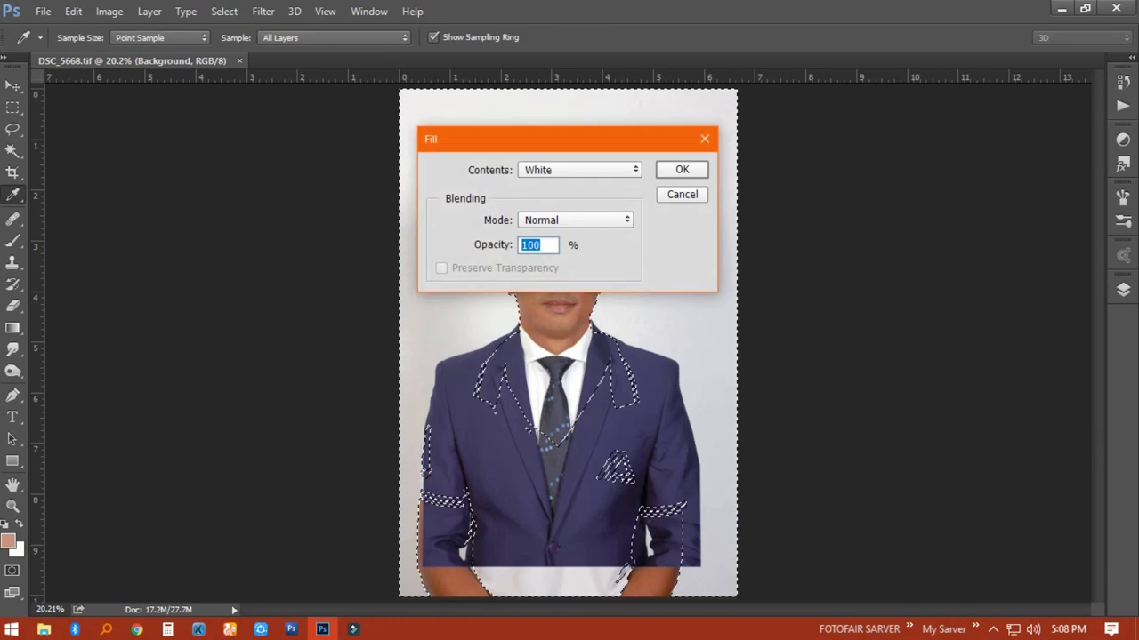
key("Return")
key("w")
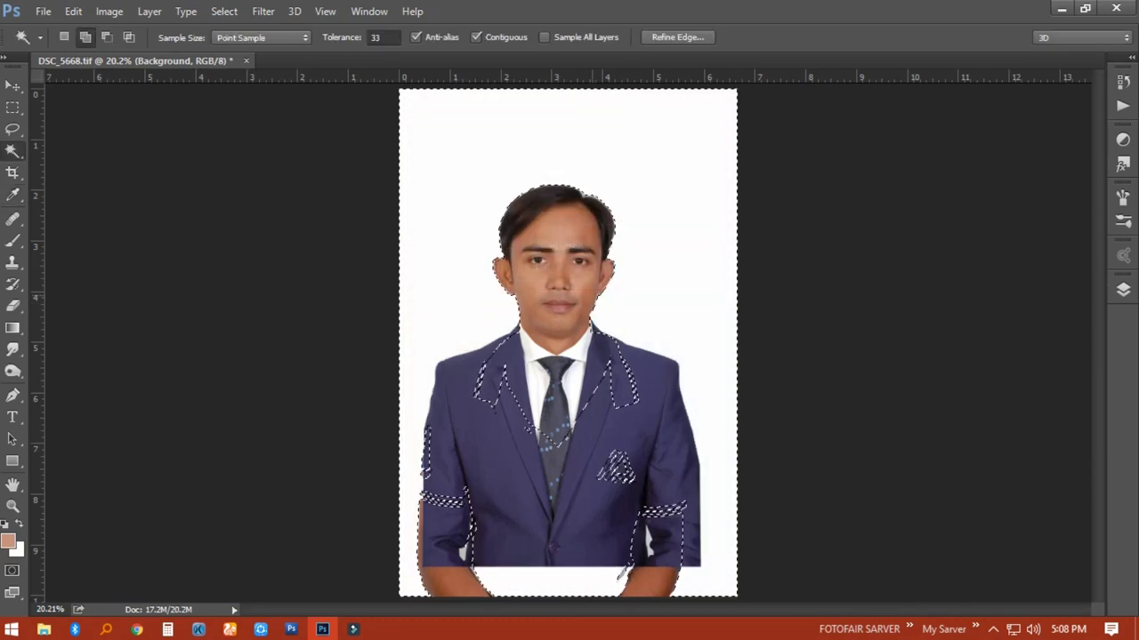
key("ctrl+d")
key("ctrl+plus")
key("ctrl+plus")
key("ctrl+plus")
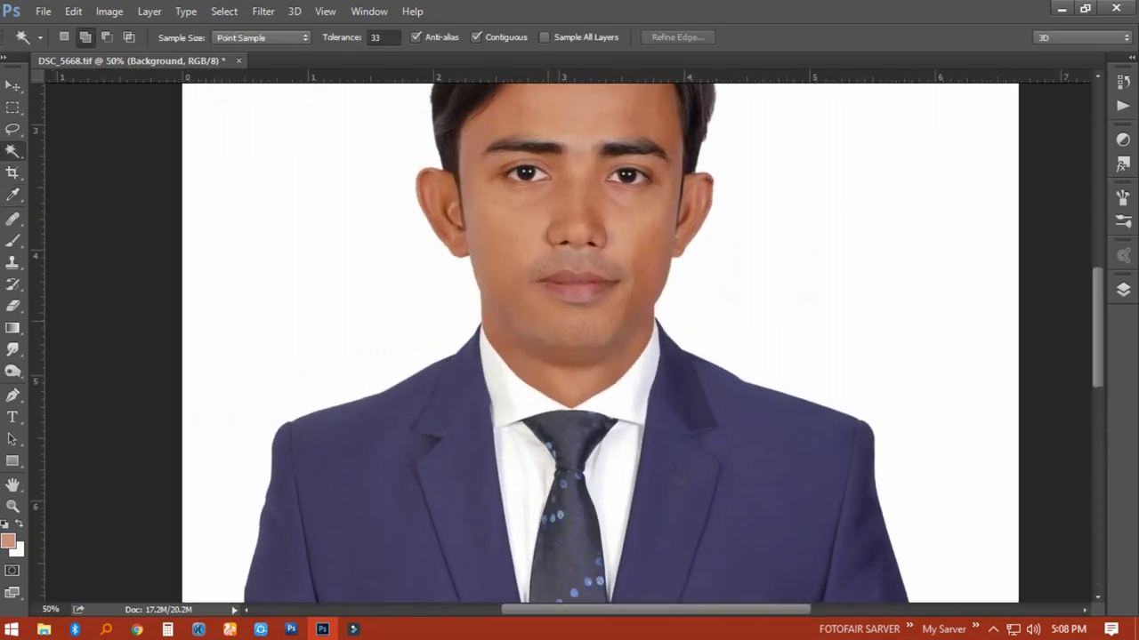
right_click(602, 303)
left_click(640, 313)
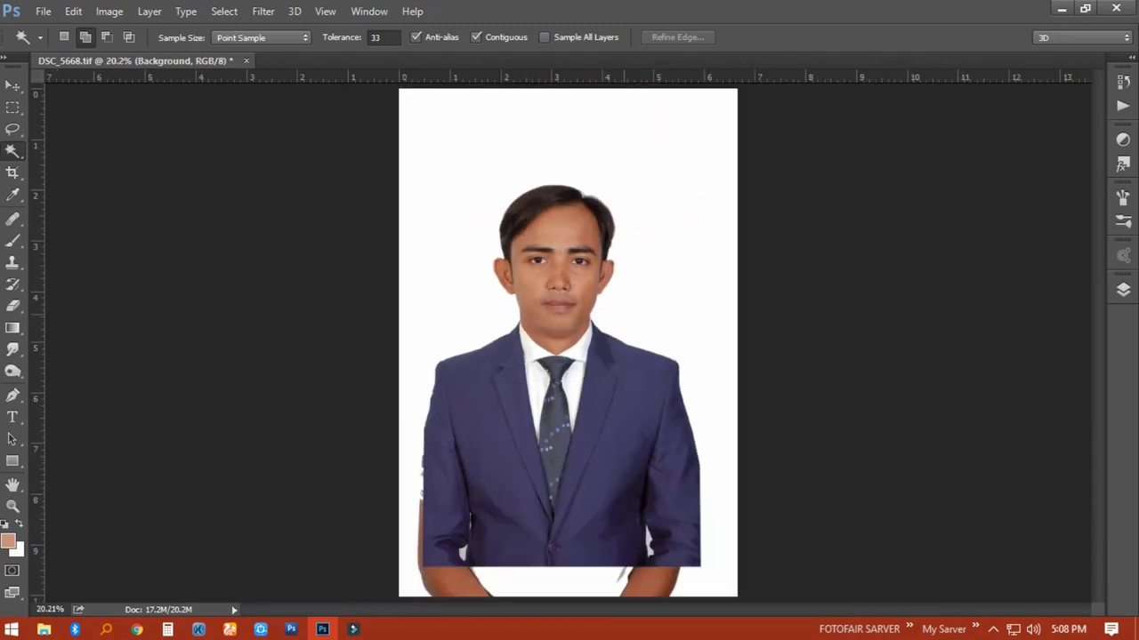
Step: Draw a rectangular marquee from head to jacket hem and crop the image to it
key("m")
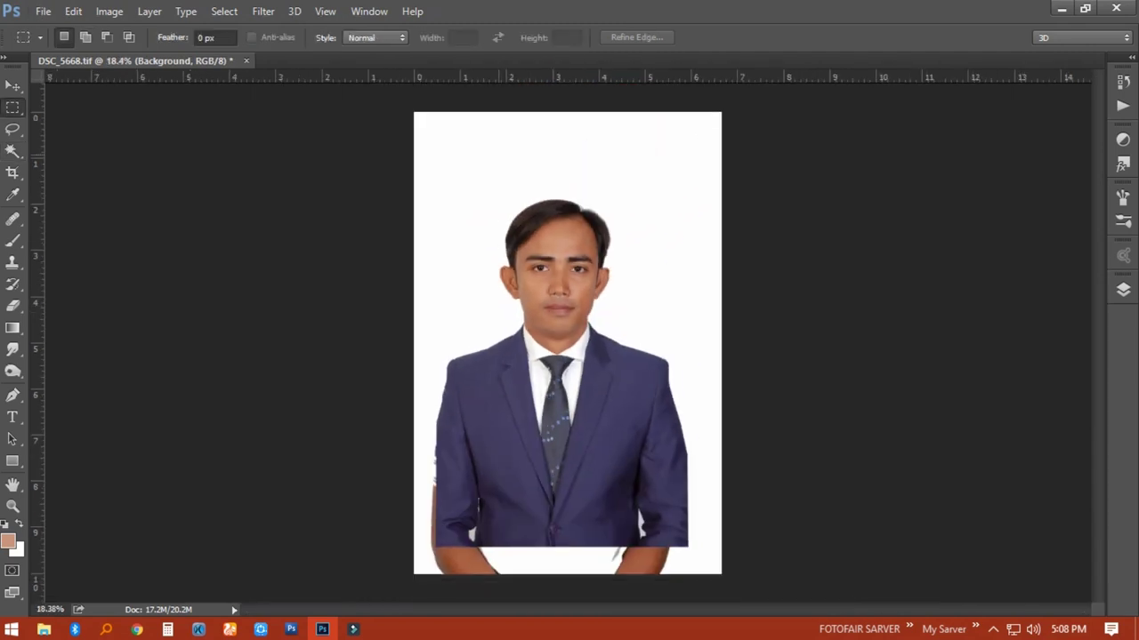
mouse_move(425, 148)
left_mouse_down()
mouse_move(697, 531)
mouse_move(687, 544)
left_mouse_up()
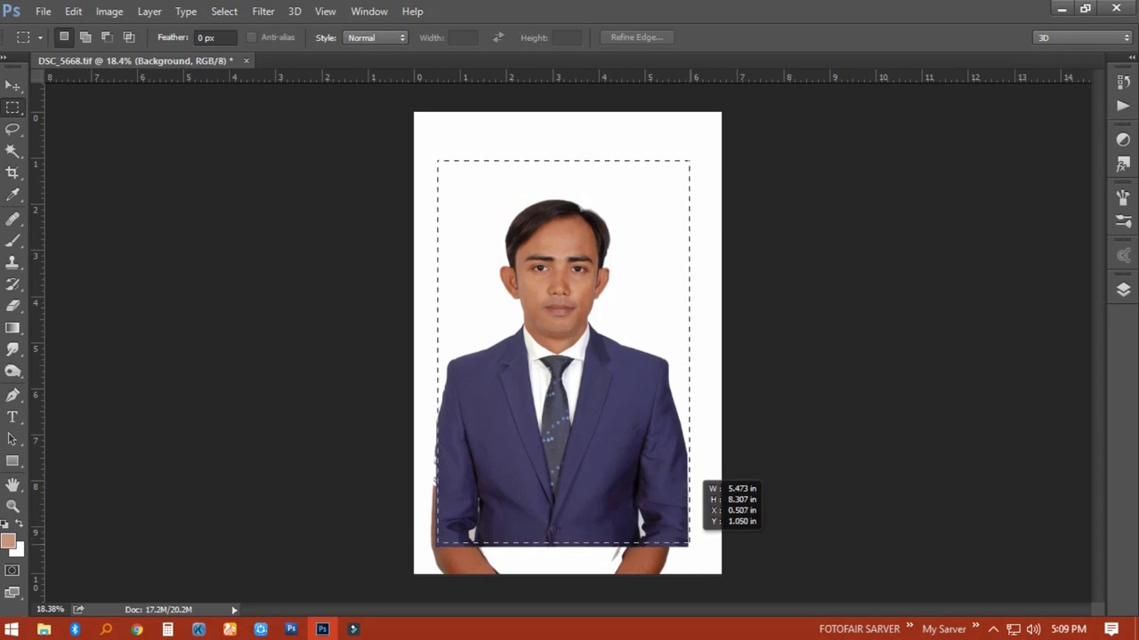
left_click_drag(687, 543, 689, 545)
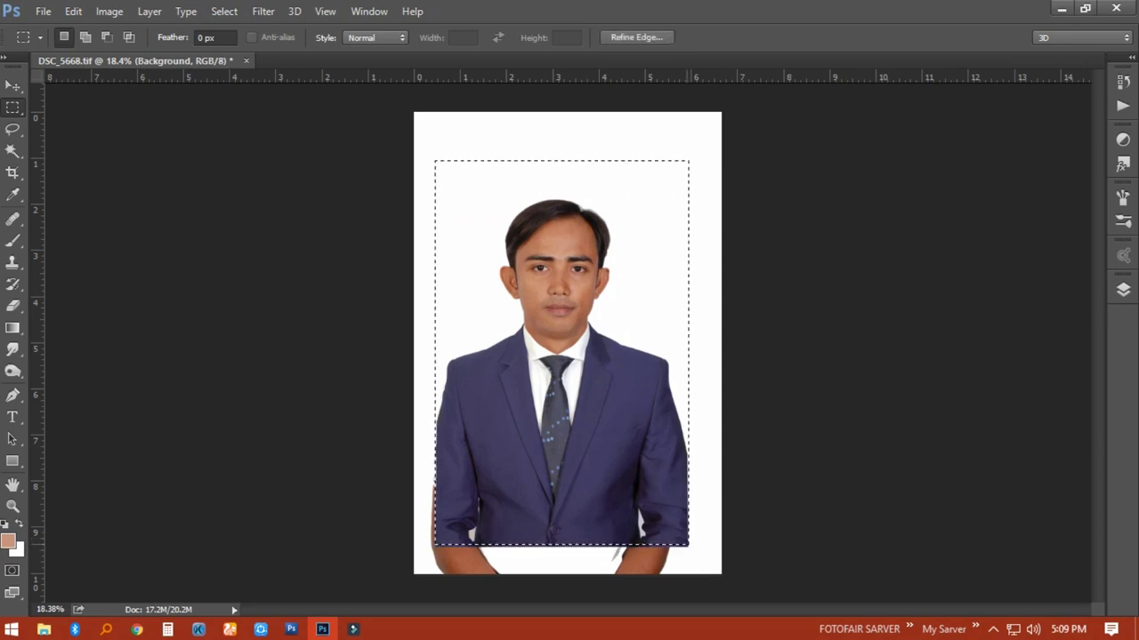
left_click(108, 11)
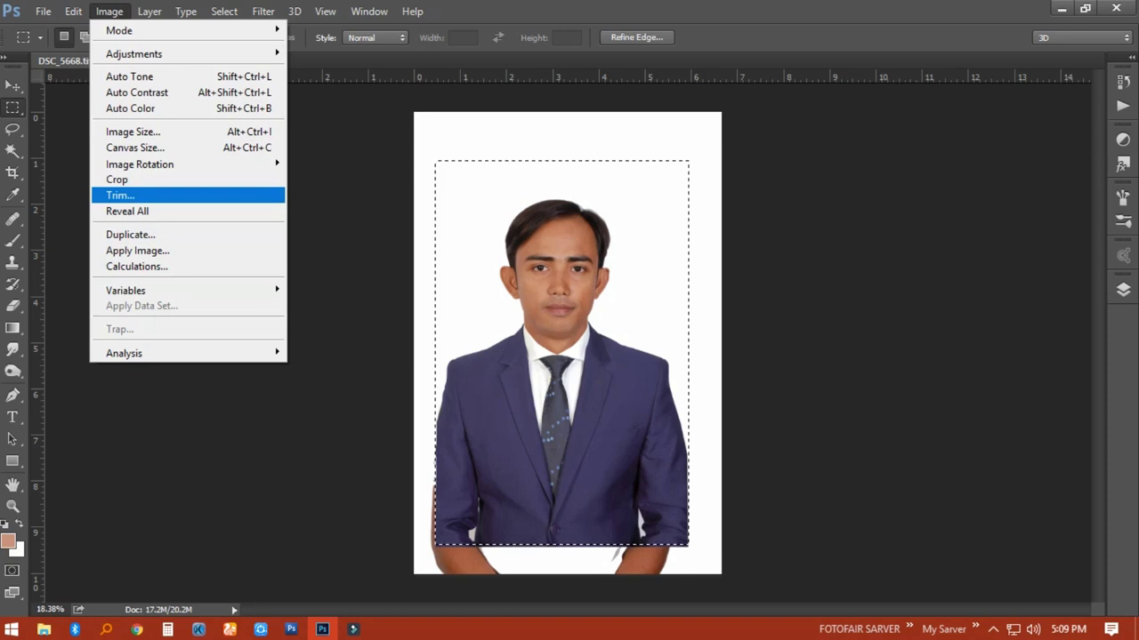
left_click(117, 179)
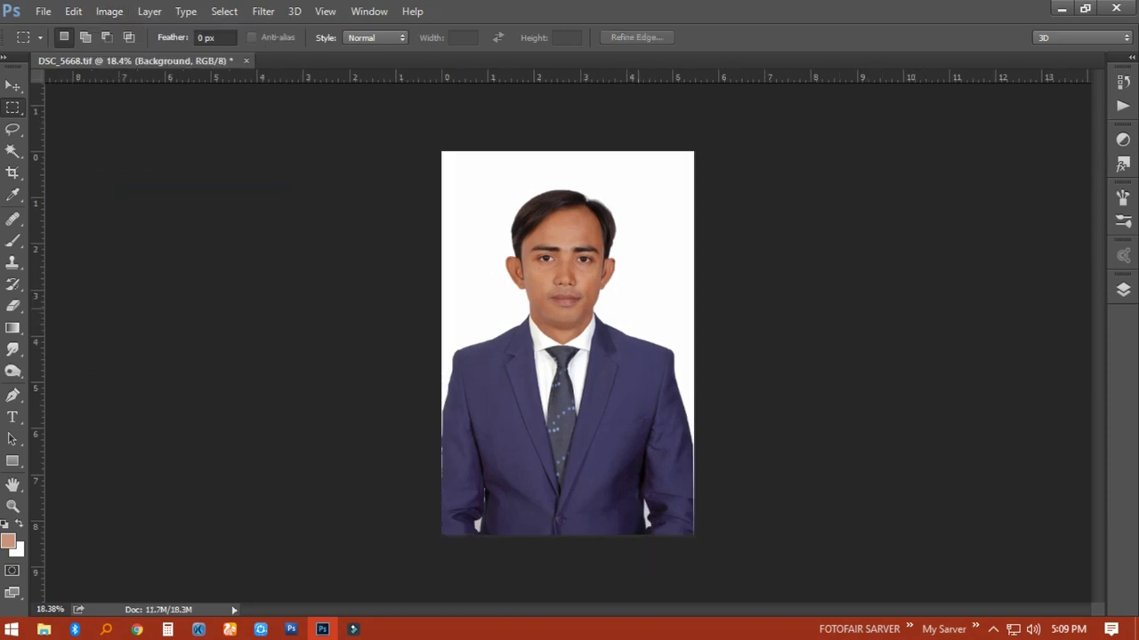
key("ctrl+plus")
key("ctrl+plus")
key("ctrl+plus")
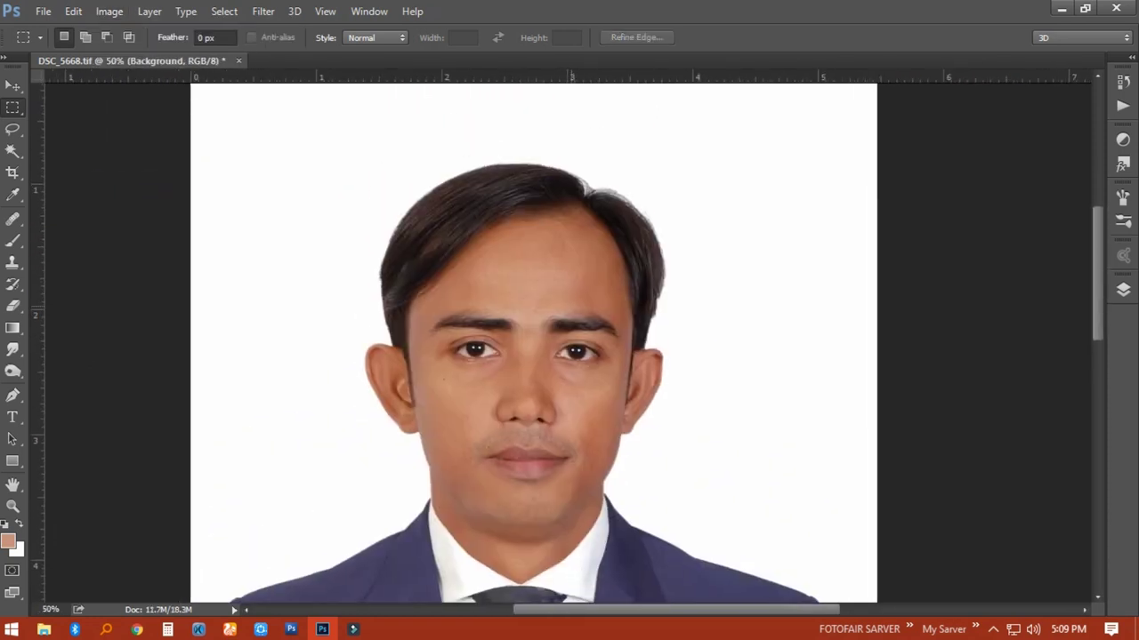
key("ctrl+plus")
key("o")
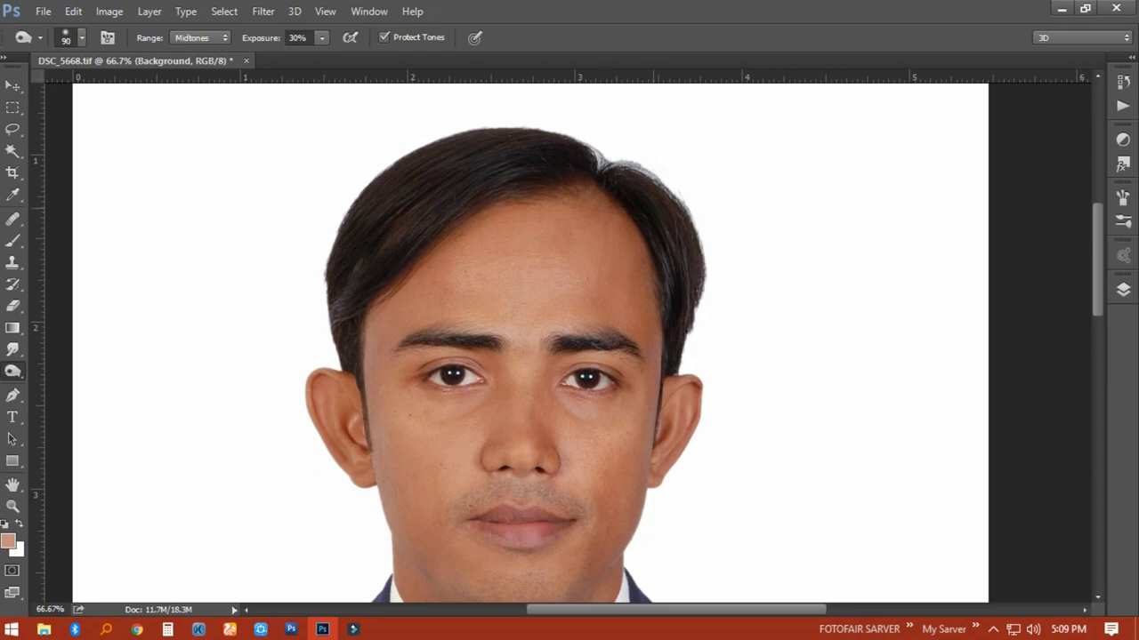
scroll(658, 140, "up", 1)
scroll(658, 140, "up", 1)
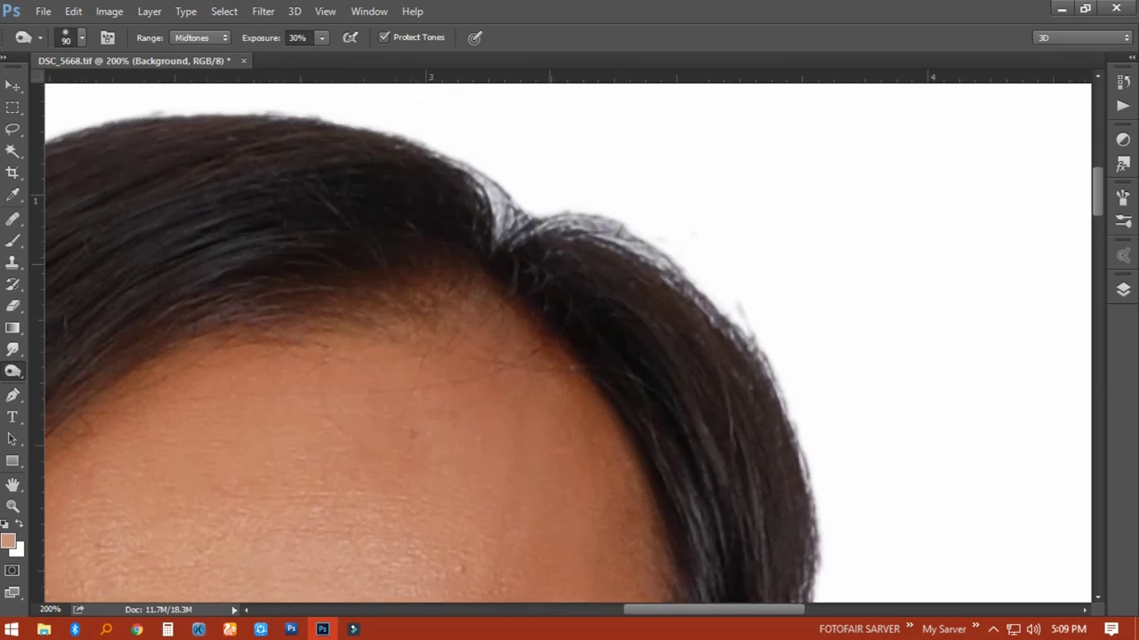
Step: Switch to the Eraser, set its brush hardness, and undo a stray erase in the hair
key("e")
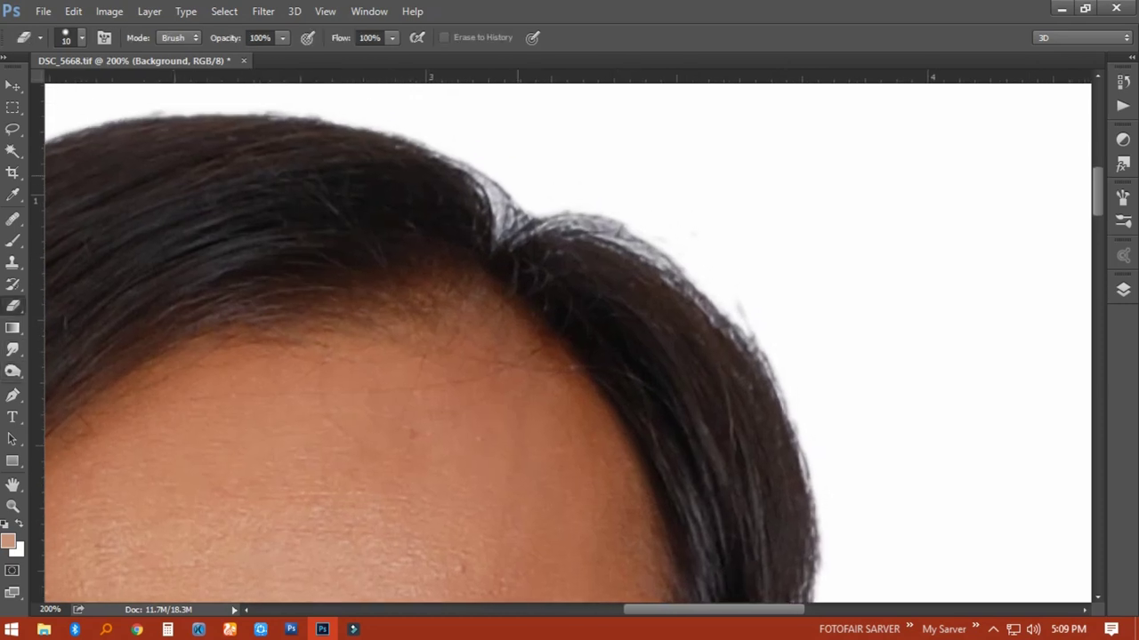
left_click_drag(518, 206, 513, 217)
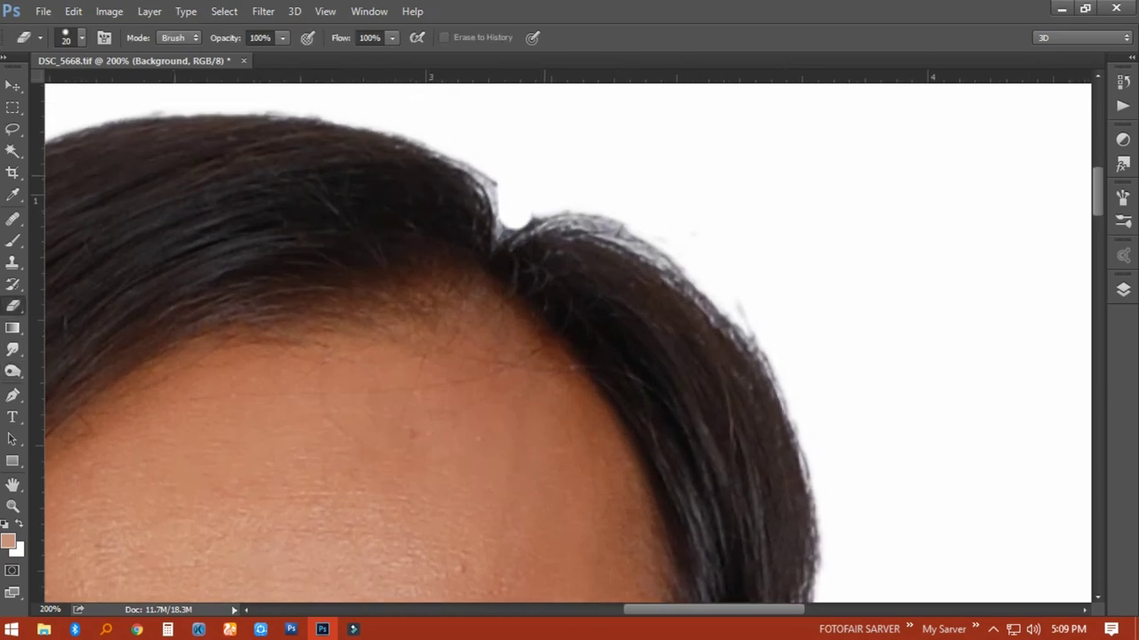
right_click(562, 168)
left_click(731, 230)
key("Return")
key("ctrl+z")
Step: Erase stray wisps along the hair outline and right curl into the white backdrop
mouse_move(516, 212)
left_mouse_down()
mouse_move(474, 169)
mouse_move(418, 142)
left_mouse_up()
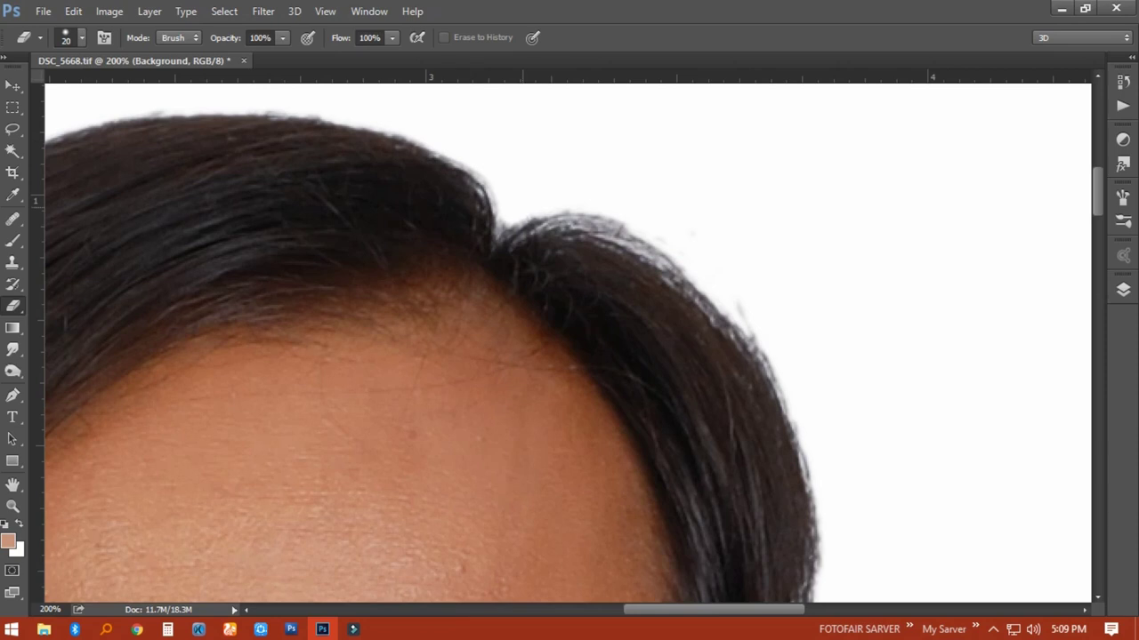
left_click_drag(526, 217, 632, 231)
left_click_drag(569, 356, 432, 302)
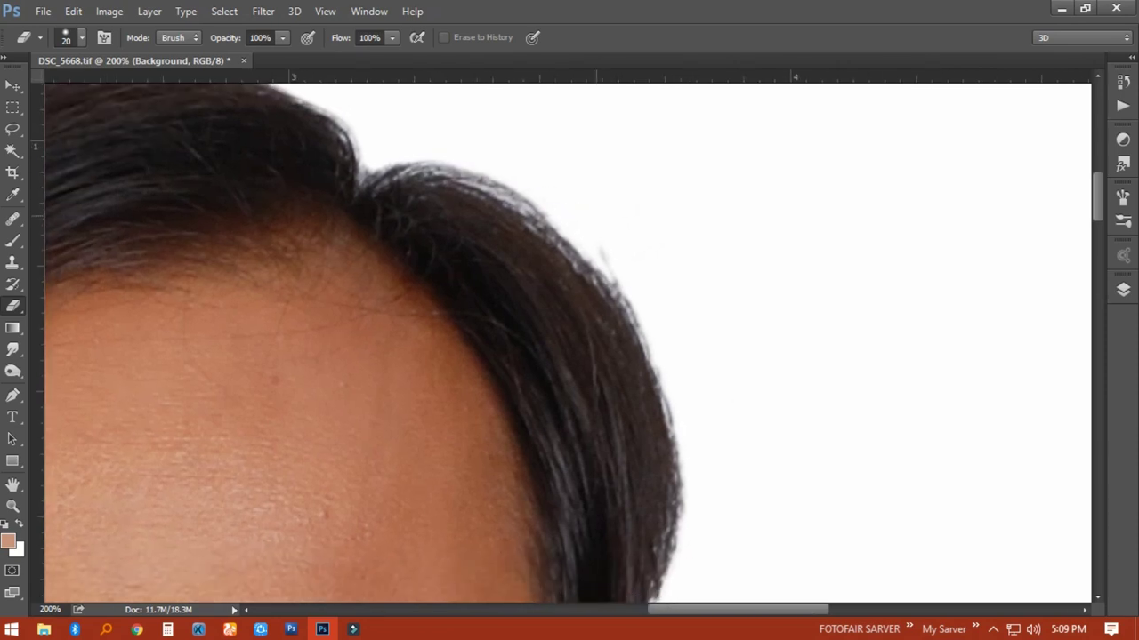
left_click_drag(605, 253, 644, 338)
scroll(667, 160, "down", 4)
mouse_move(634, 160)
left_mouse_down()
mouse_move(674, 338)
mouse_move(634, 507)
mouse_move(648, 424)
left_mouse_up()
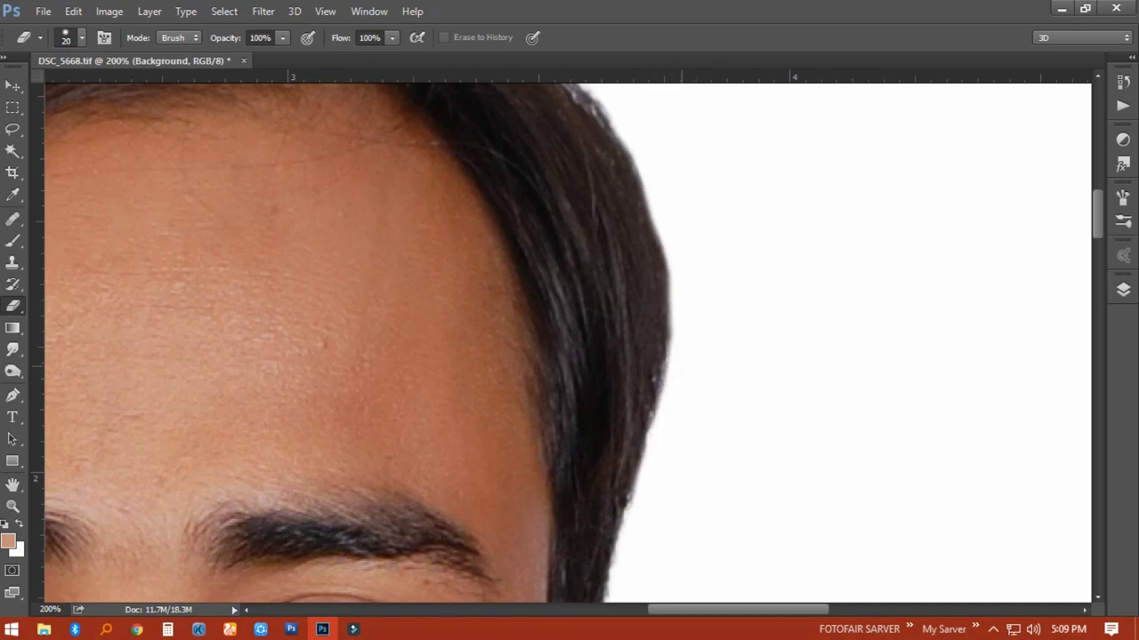
Step: Pan around the portrait to inspect the cleaned hair and ear edges
scroll(569, 342, "up", 5)
scroll(570, 342, "left", 4)
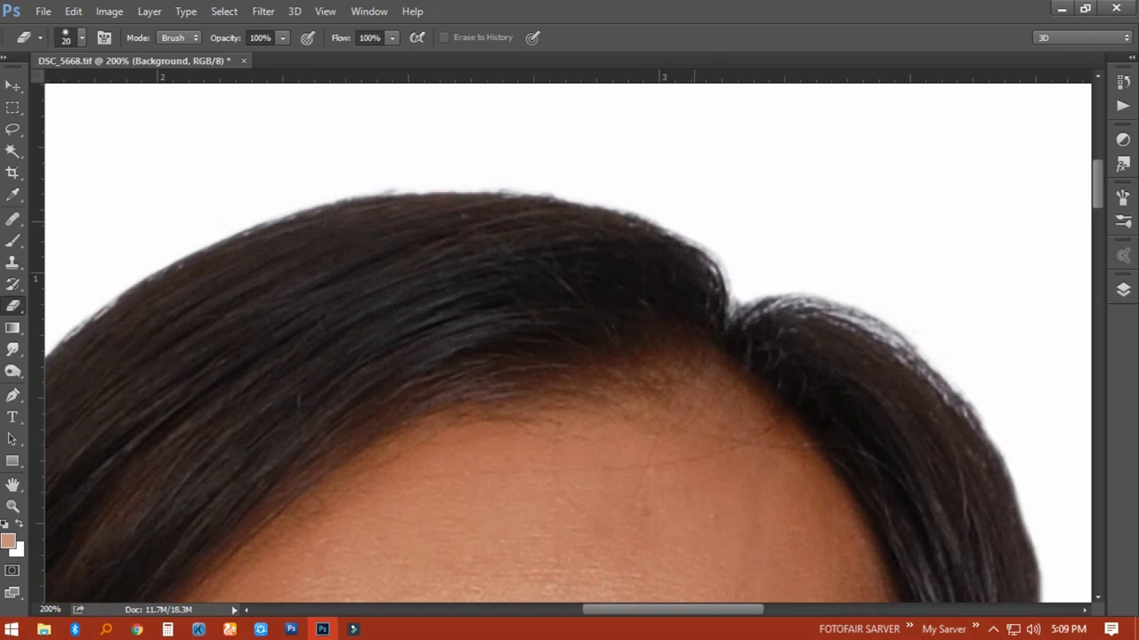
scroll(383, 191, "left", 4)
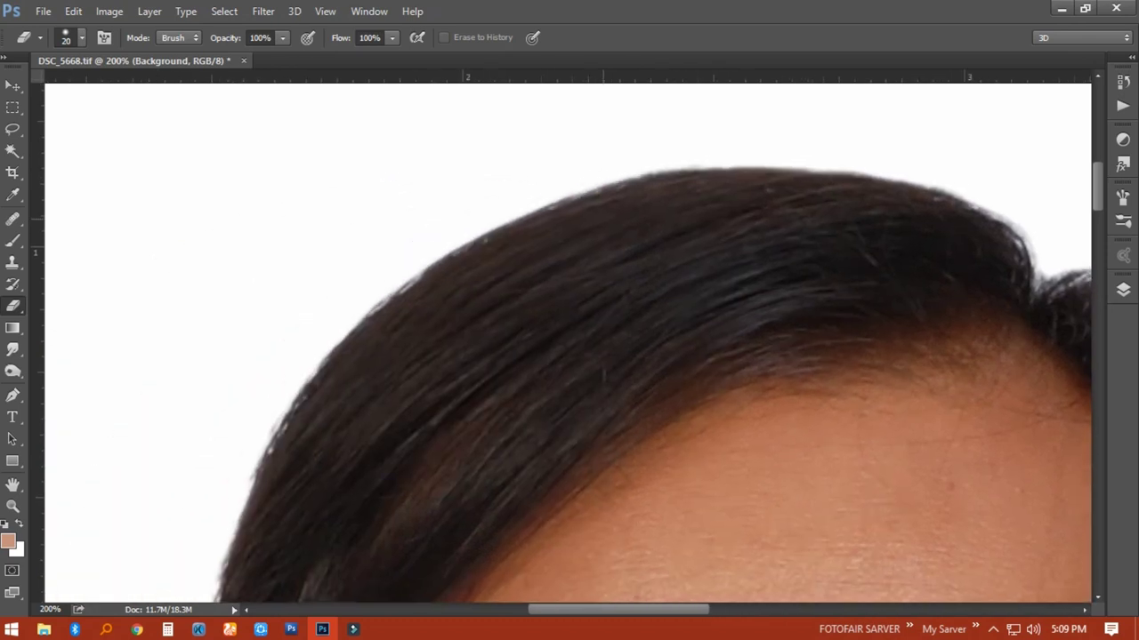
scroll(570, 342, "left", 2)
scroll(569, 343, "down", 5)
scroll(569, 343, "left", 3)
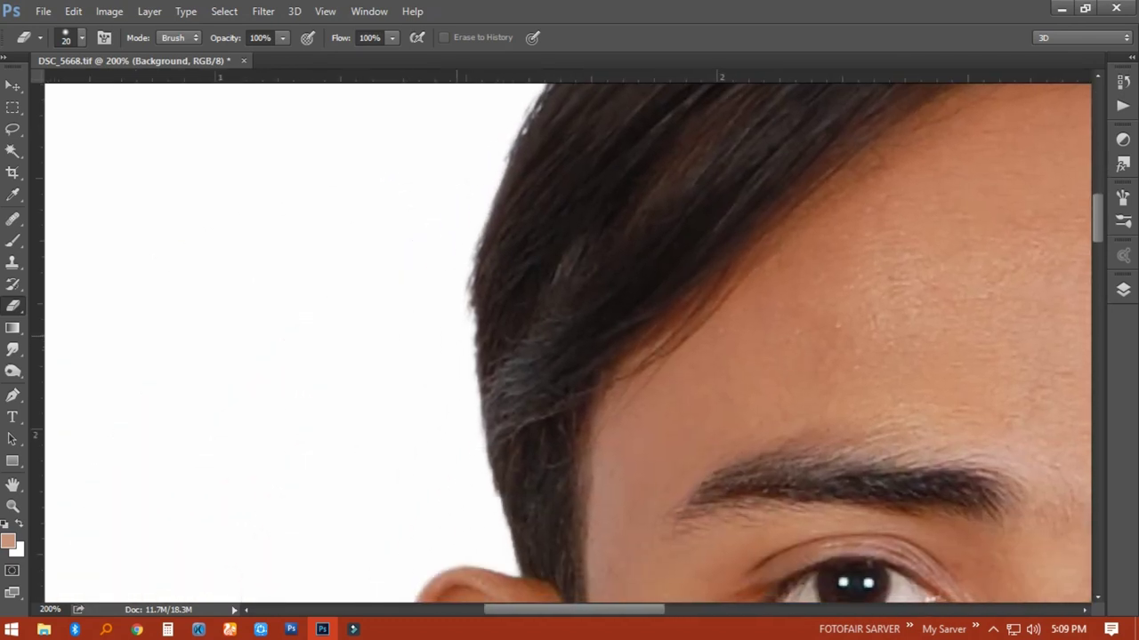
scroll(482, 177, "up", 2)
scroll(481, 178, "right", 1)
scroll(481, 178, "up", 3)
scroll(481, 178, "right", 2)
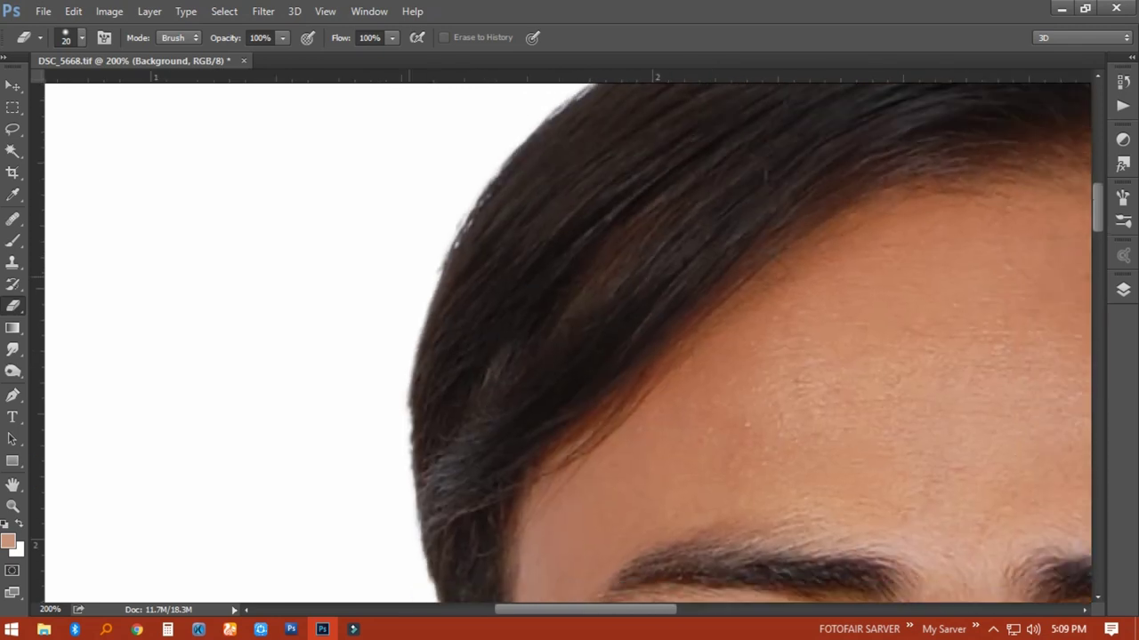
scroll(419, 311, "down", 1)
scroll(569, 343, "down", 3)
scroll(569, 342, "right", 1)
scroll(569, 342, "down", 1)
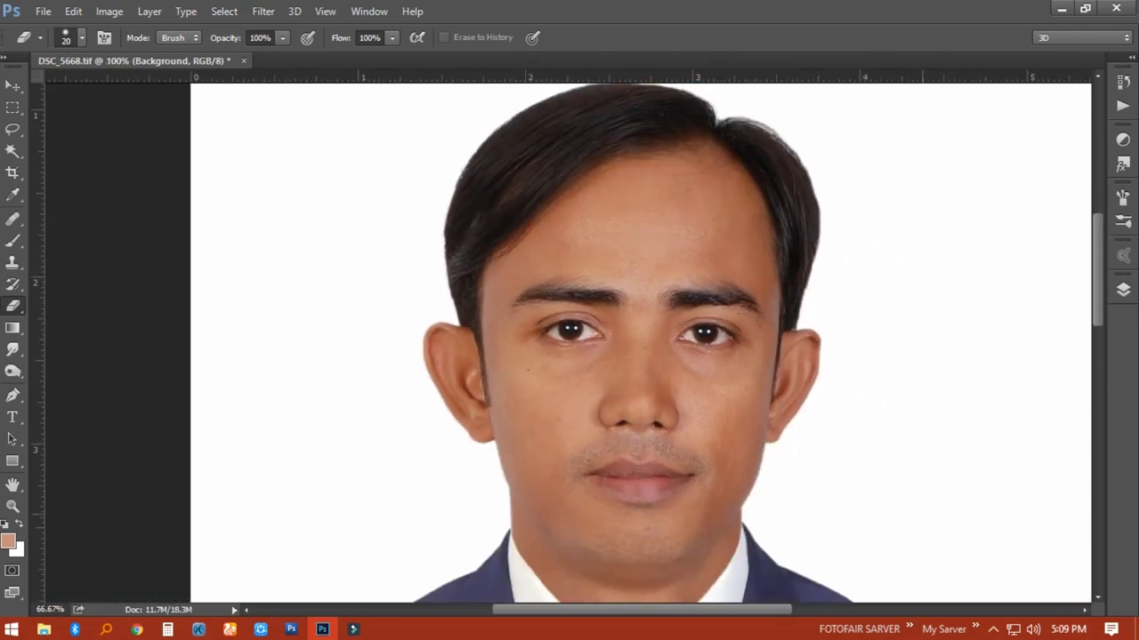
Step: Brighten the whole portrait with a raised Curves midpoint
key("ctrl+m")
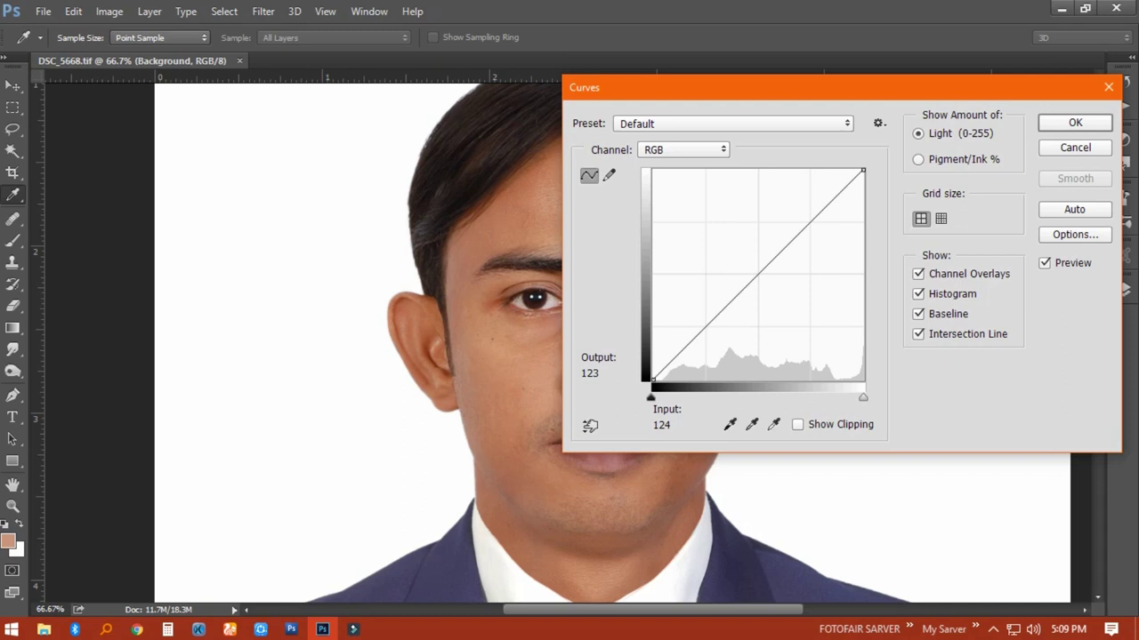
left_click(749, 274)
key("Return")
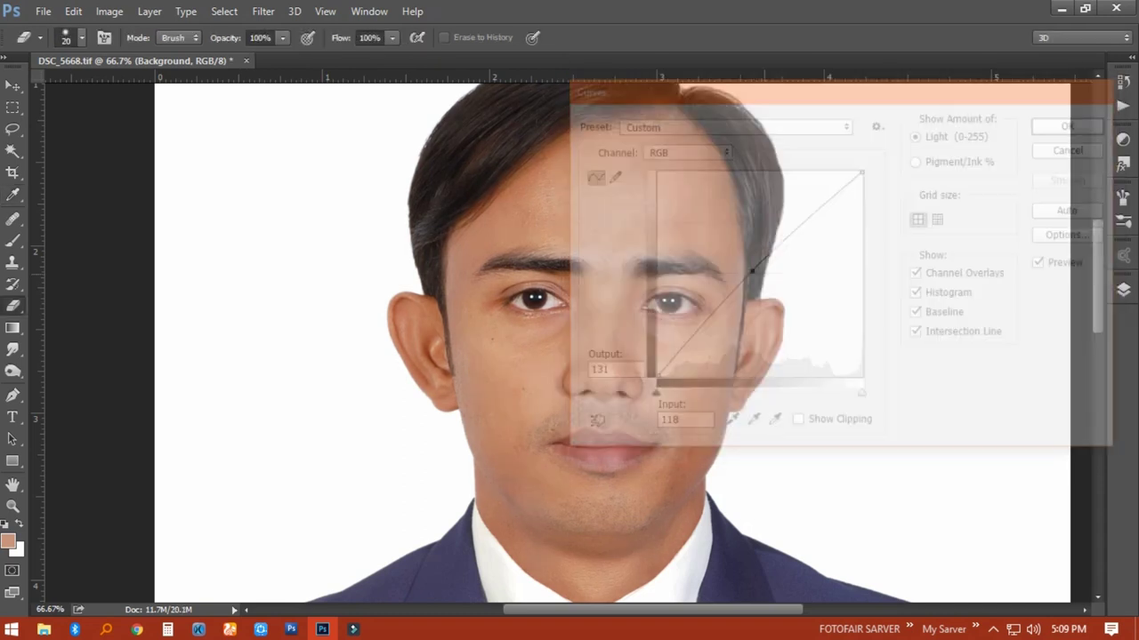
Step: Select the painting brush set to 90 px at 10% opacity
scroll(569, 342, "right", 2)
scroll(569, 342, "down", 1)
key("b")
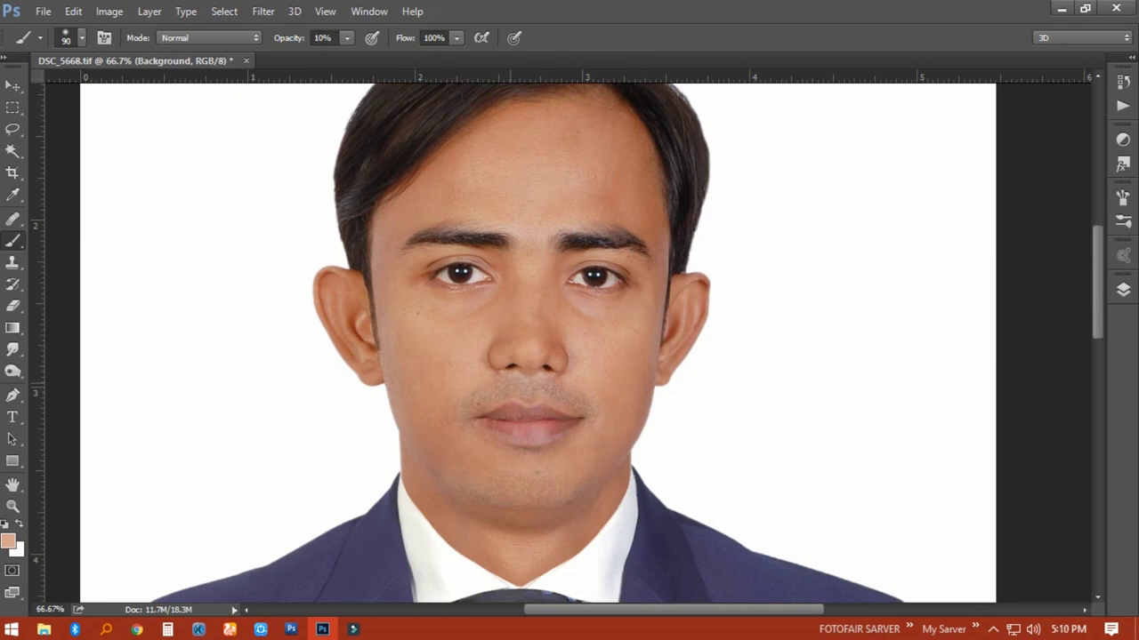
scroll(533, 343, "down", 1)
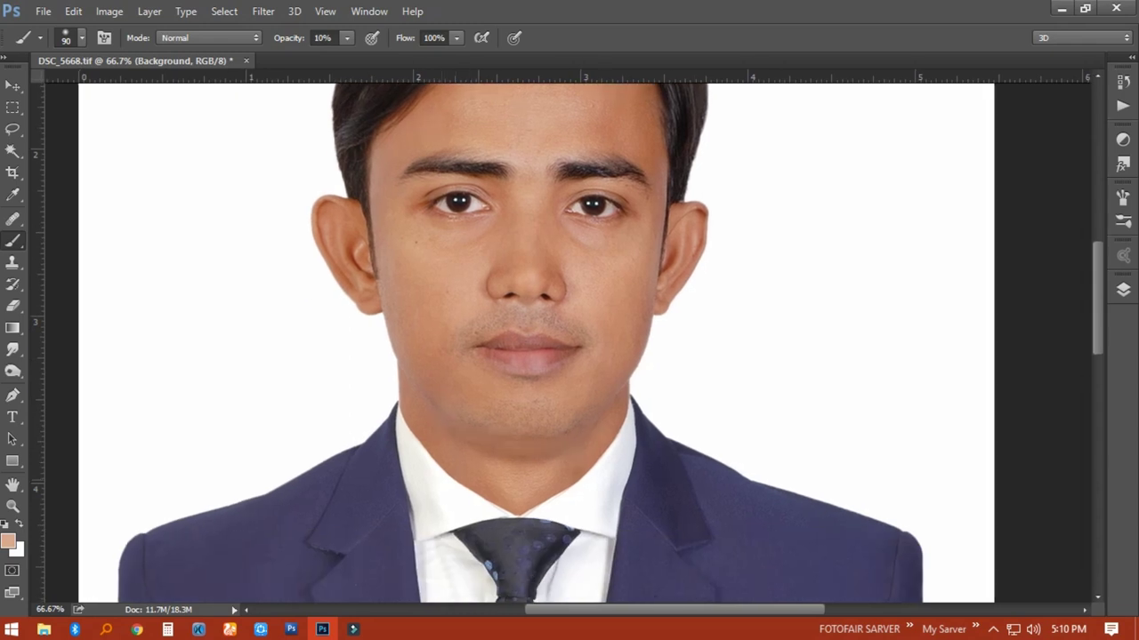
Step: Crop to the PP 4 cm × 5 cm preset framing the head and shoulders
key("ctrl+0")
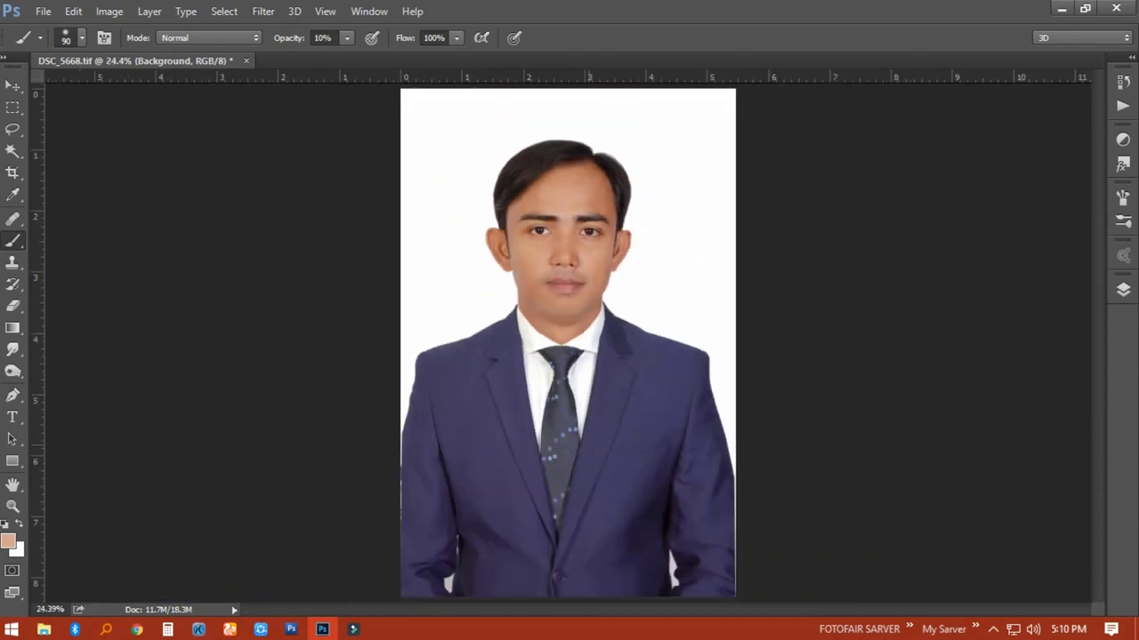
key("c")
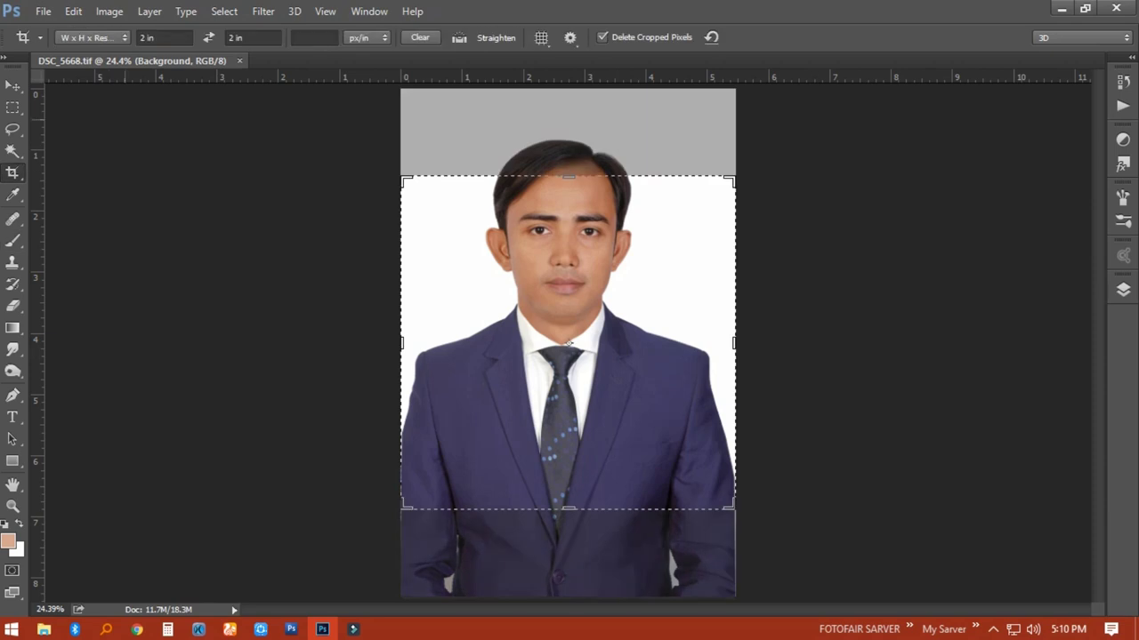
left_click(39, 37)
left_click(54, 231)
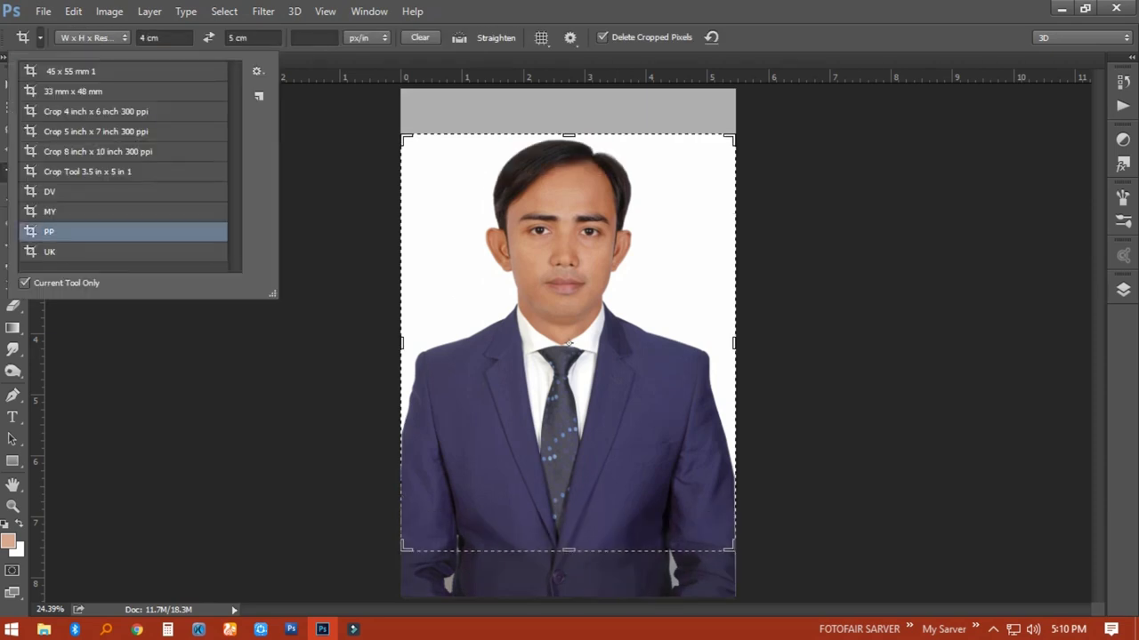
left_click(39, 37)
left_click_drag(432, 145, 685, 457)
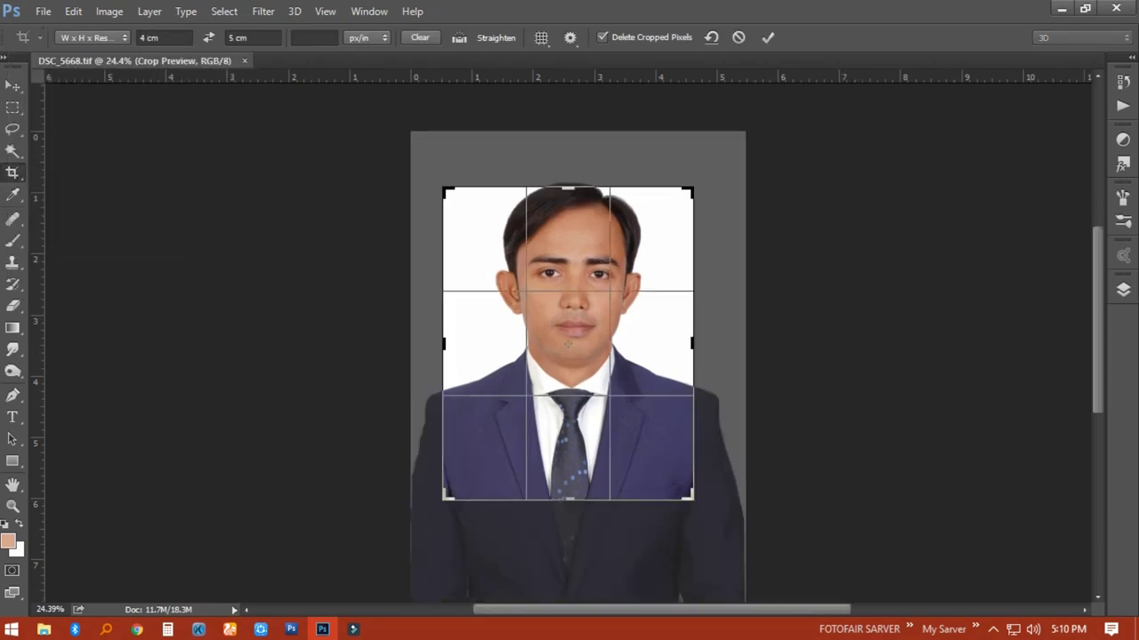
left_click_drag(568, 343, 567, 358)
key("Return")
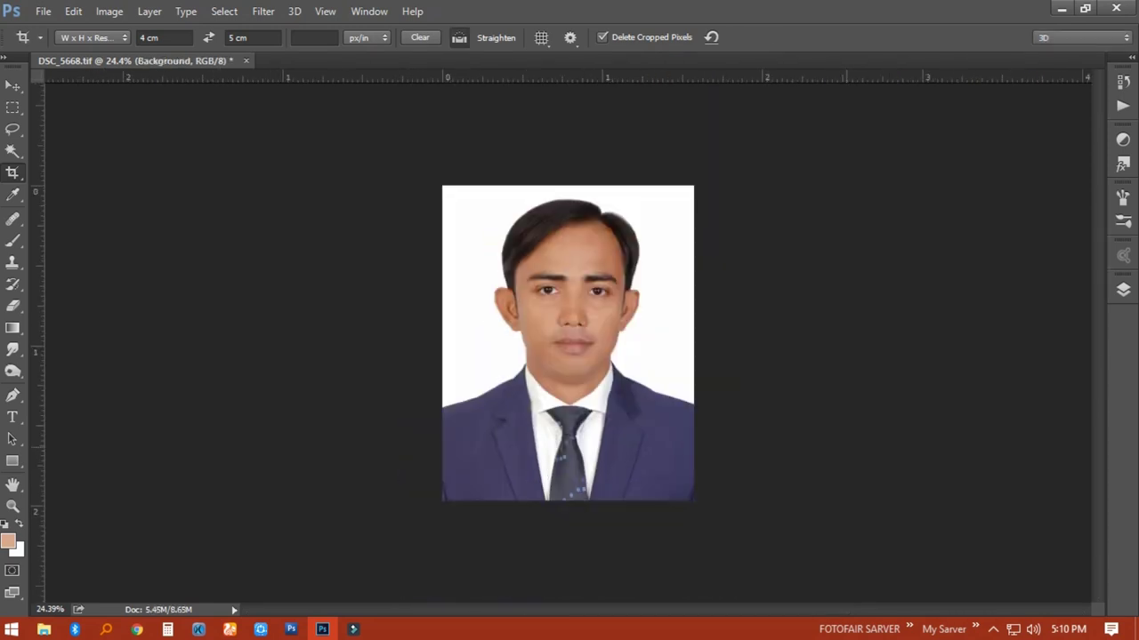
key("ctrl+0")
Step: Merge Layer 1 down into the Background and begin saving under a new name
key("s")
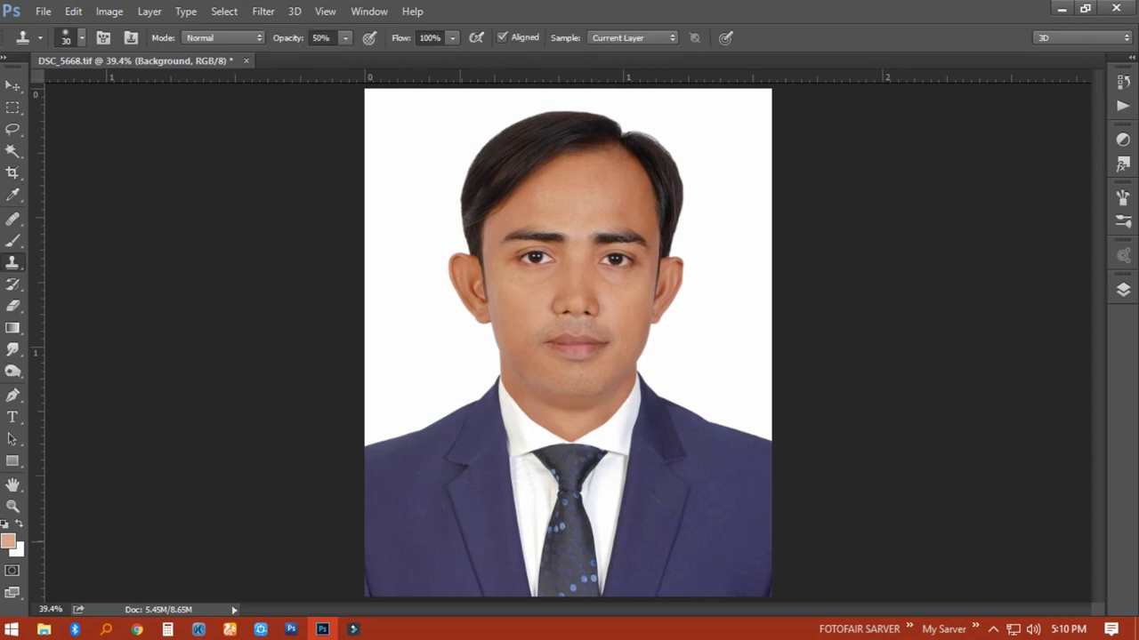
left_click(1122, 289)
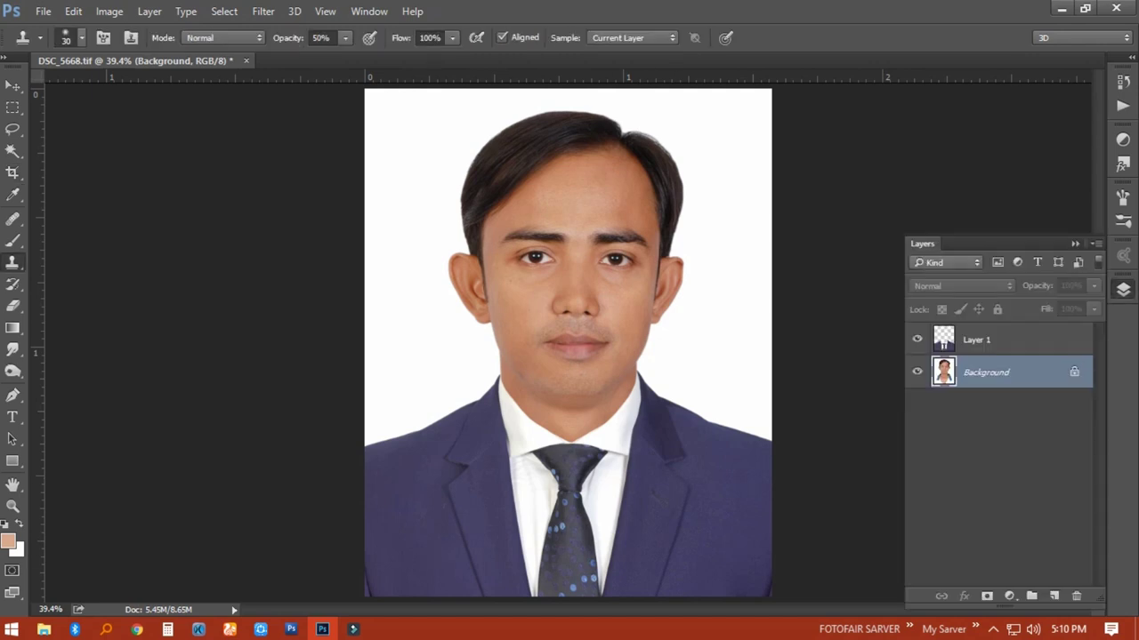
left_click(976, 340)
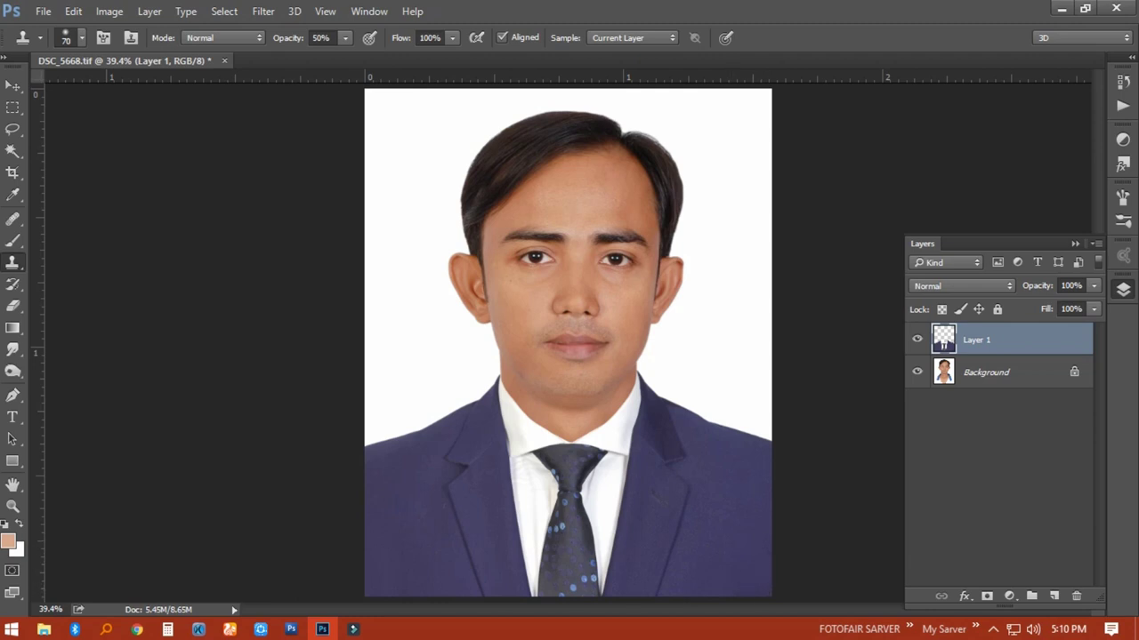
key("ctrl+e")
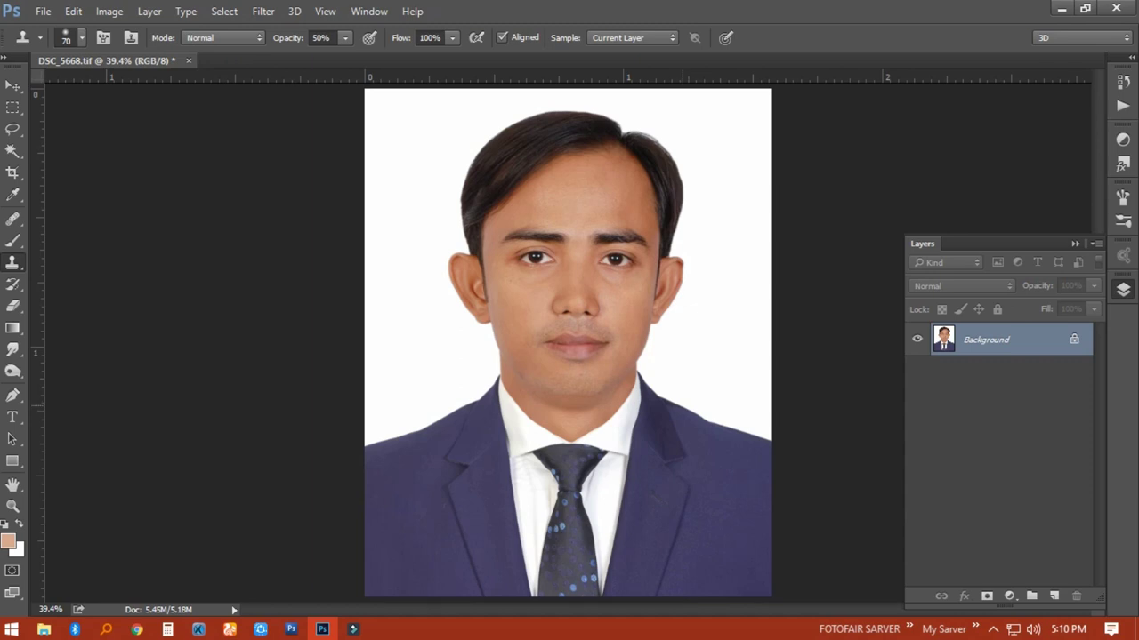
key("ctrl+shift+s")
type("Nishad")
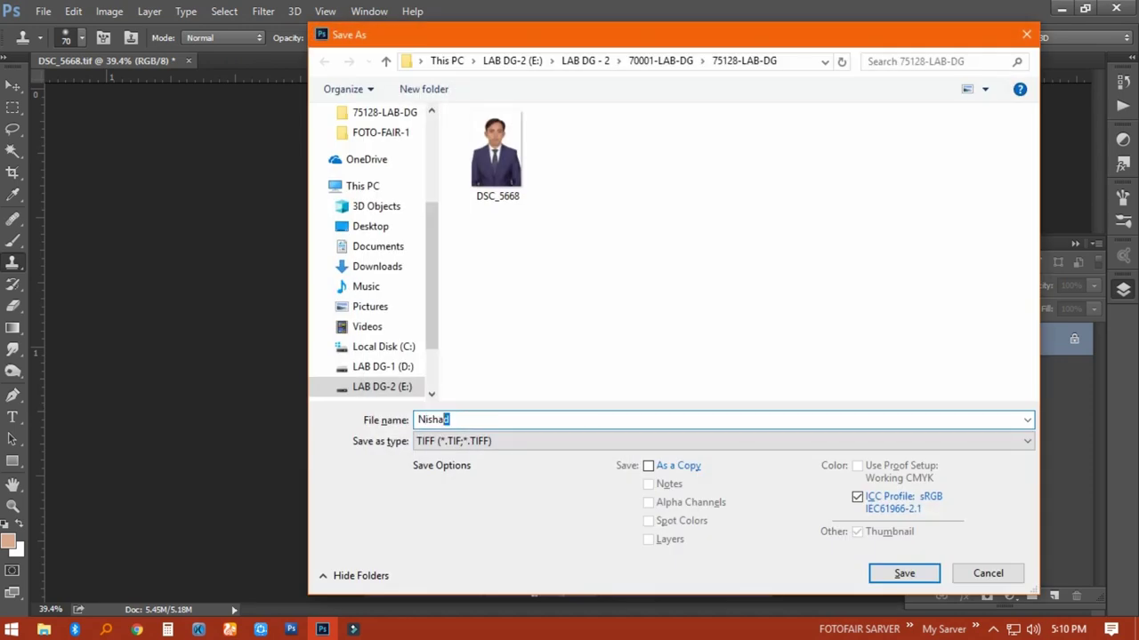
Step: Save the photo as a JPEG with default quality options, then minimize Photoshop
key("Tab")
key("j")
key("Return")
key("Return")
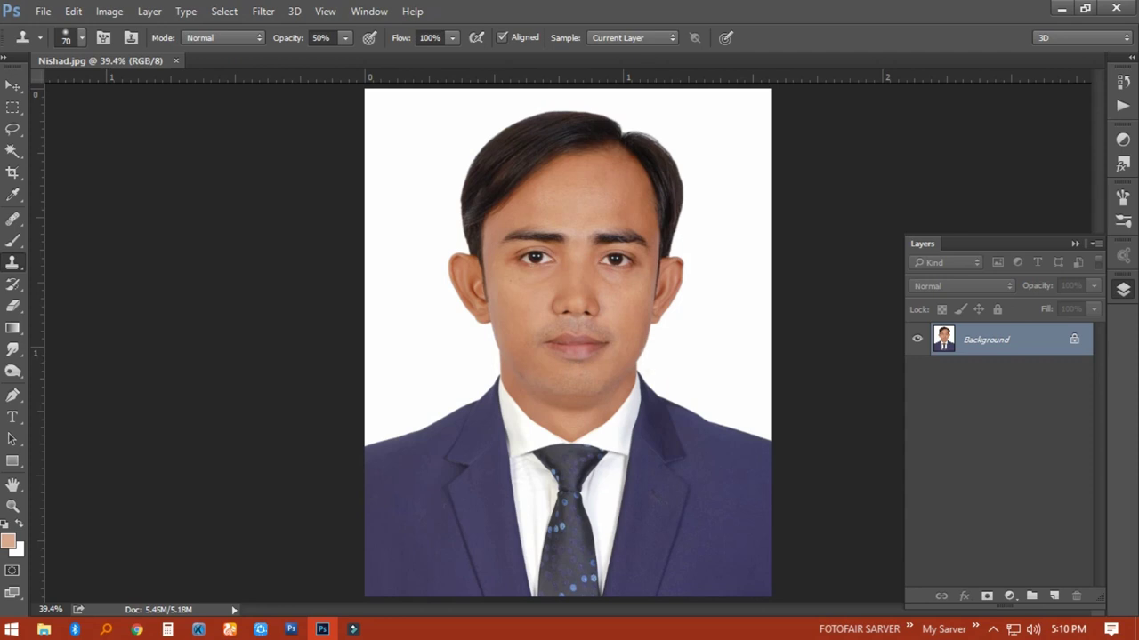
left_click(1062, 8)
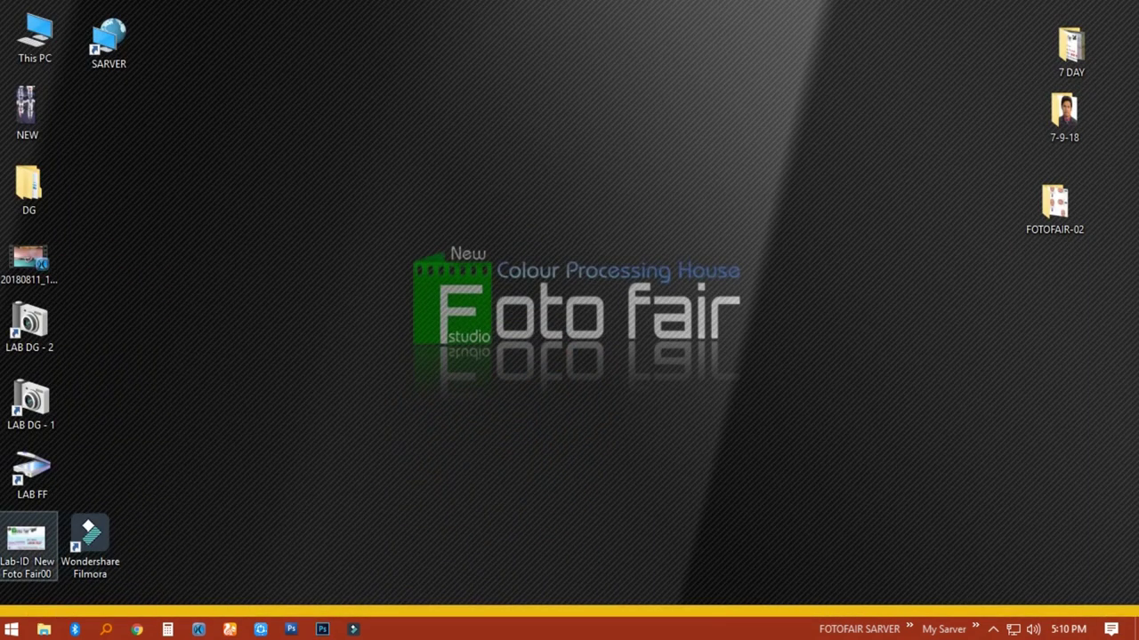
Step: In the Lab-ID New Foto Fair00 label, change the lab number's last digits to 5128
right_click(27, 545)
left_click(62, 83)
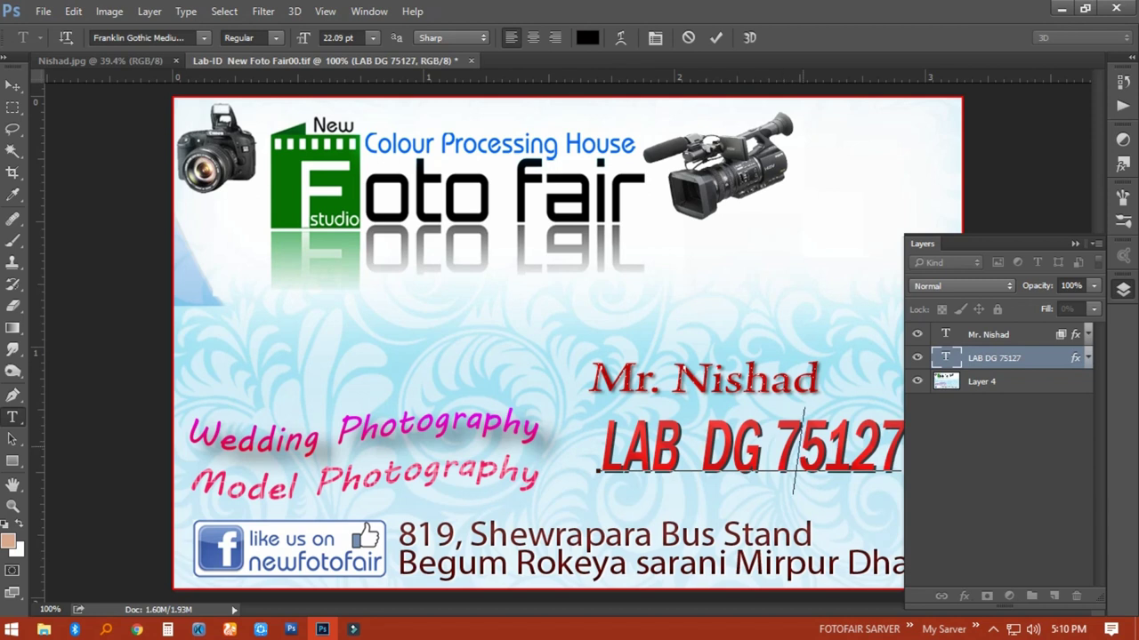
key("shift+End")
type("5128")
key("ctrl+Return")
Step: Close the label document, saving the changes
key("ctrl+w")
key("Return")
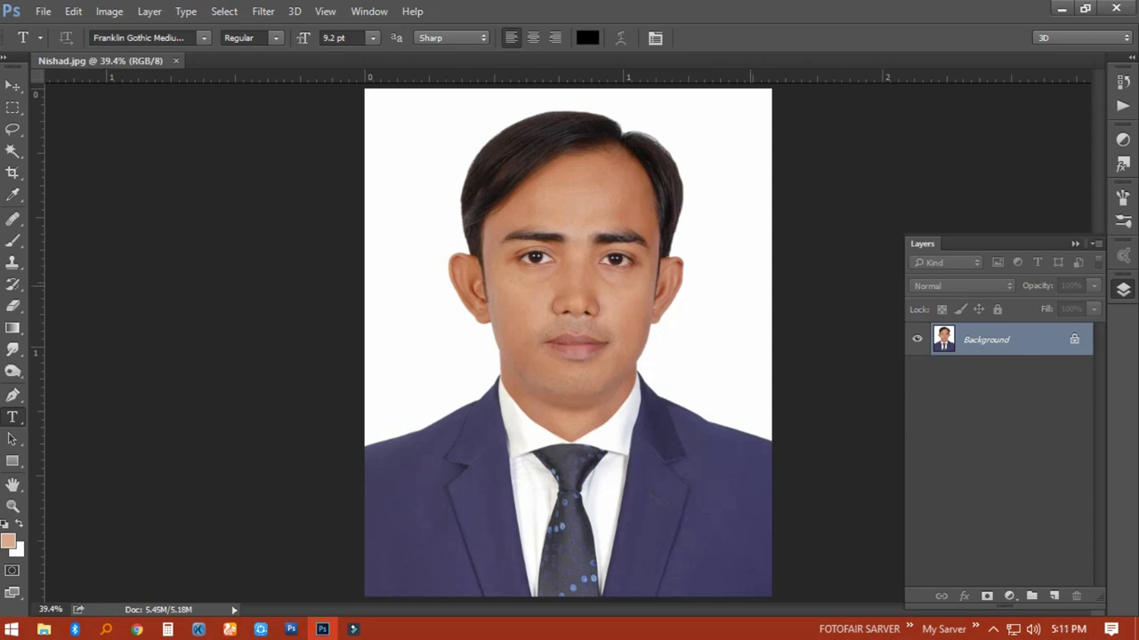
key("F2")
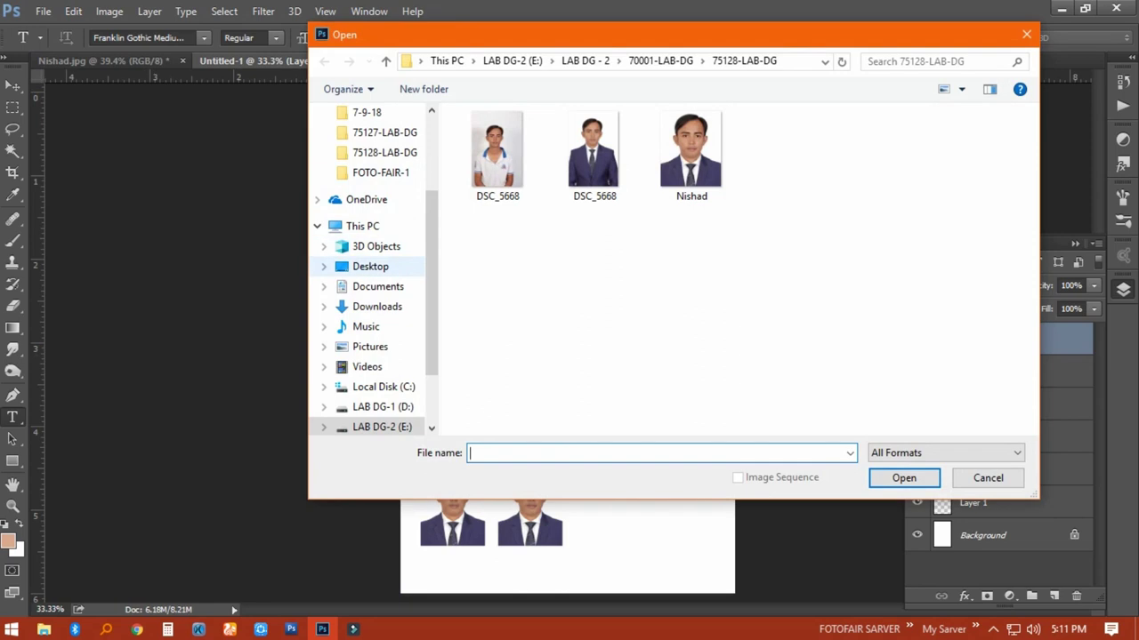
Step: Supply the Lab-ID label from Desktop and save the 4R sheet as JPEG 4R-1-1046 in FOTOFAIR-02
left_click(370, 266)
double_click(691, 260)
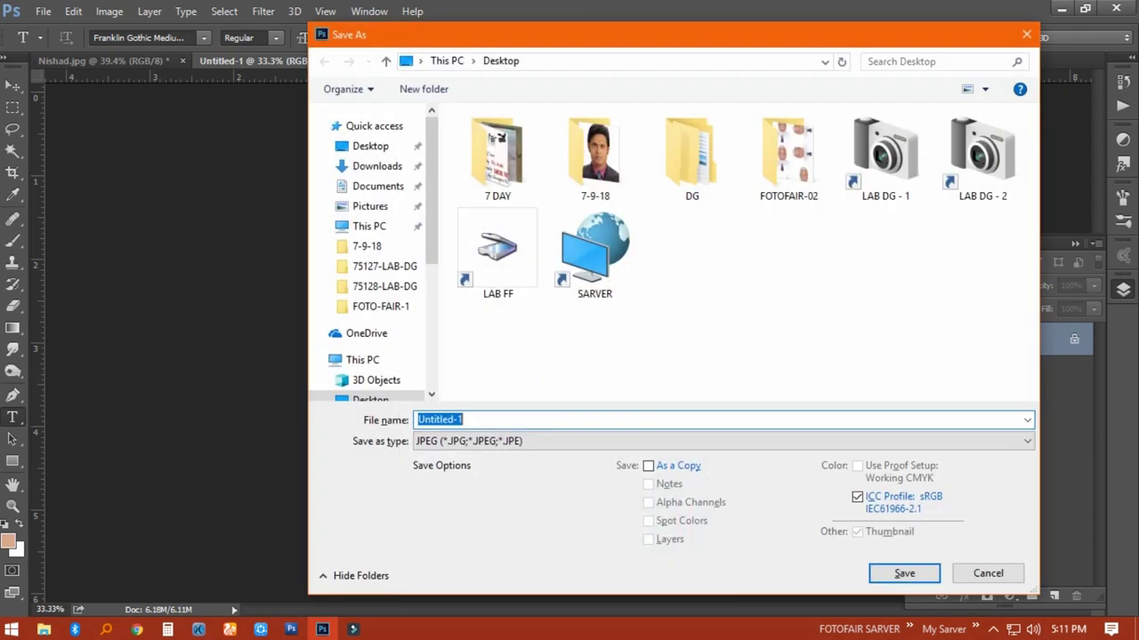
left_click(788, 152)
double_click(788, 152)
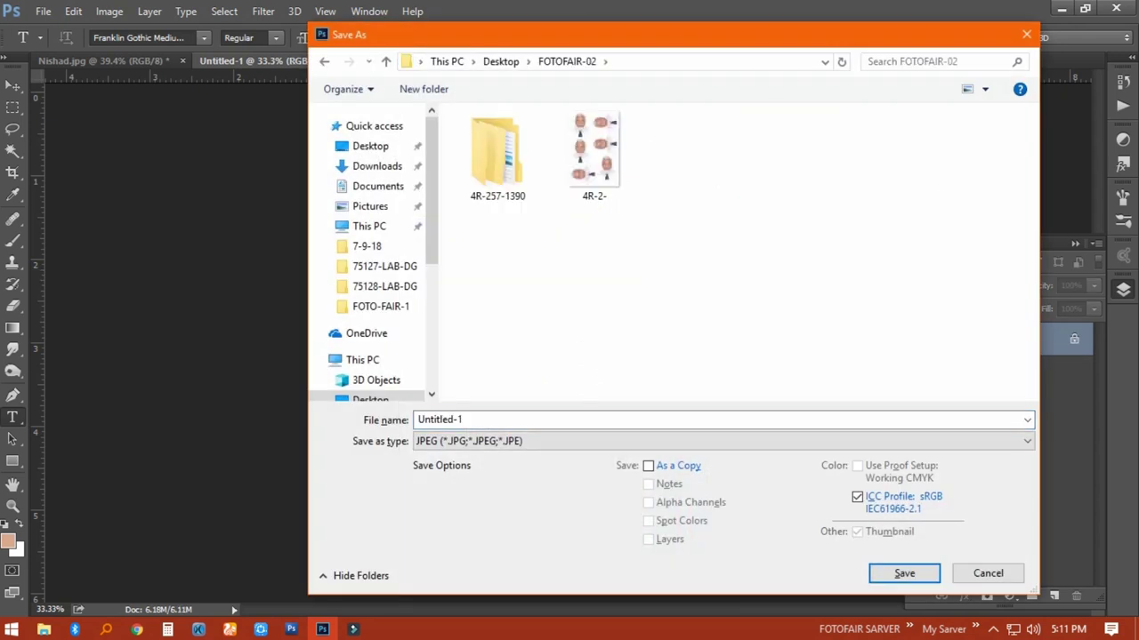
type("4R-1-1046")
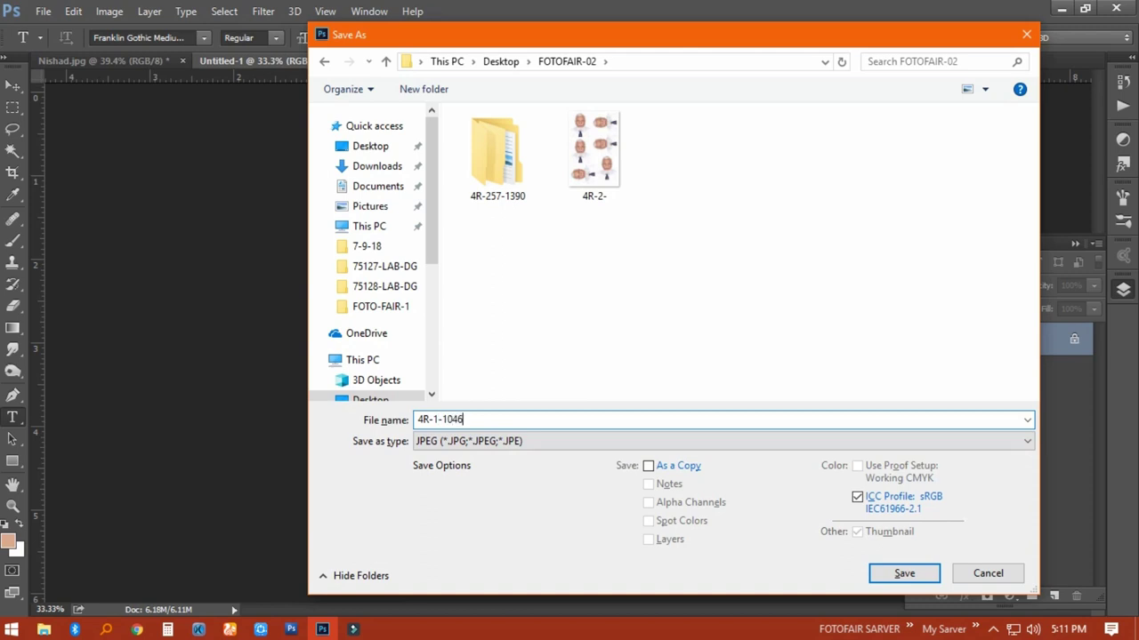
key("Return")
key("Return")
key("ctrl+w")
key("ctrl+w")
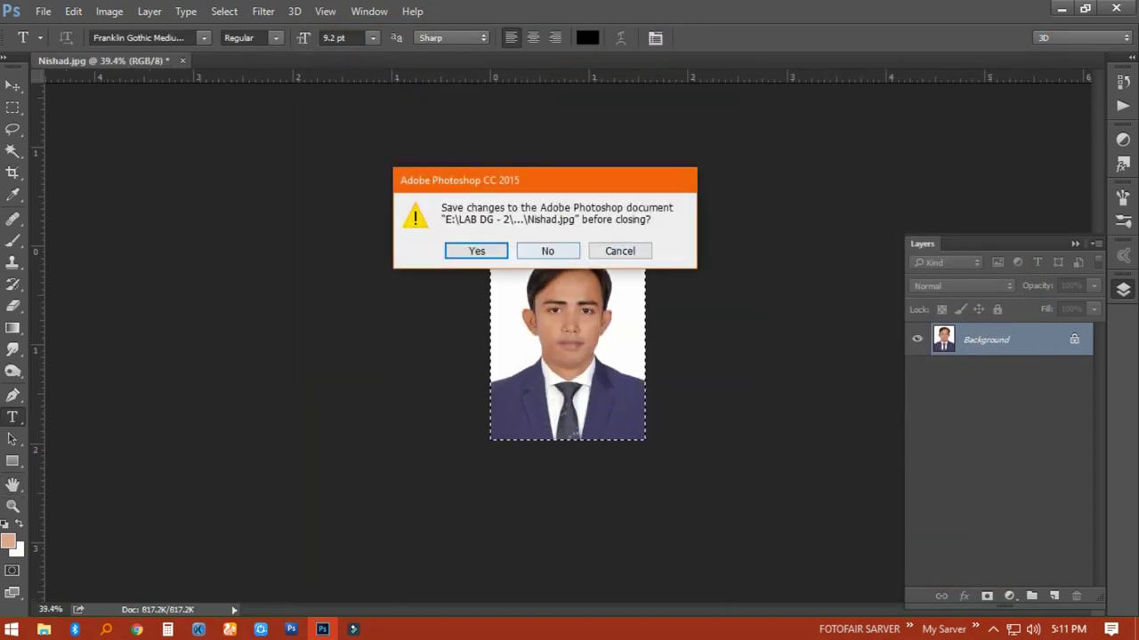
Step: Close the portrait without saving changes, then show the desktop and refresh it twice
key("n")
key("super+d")
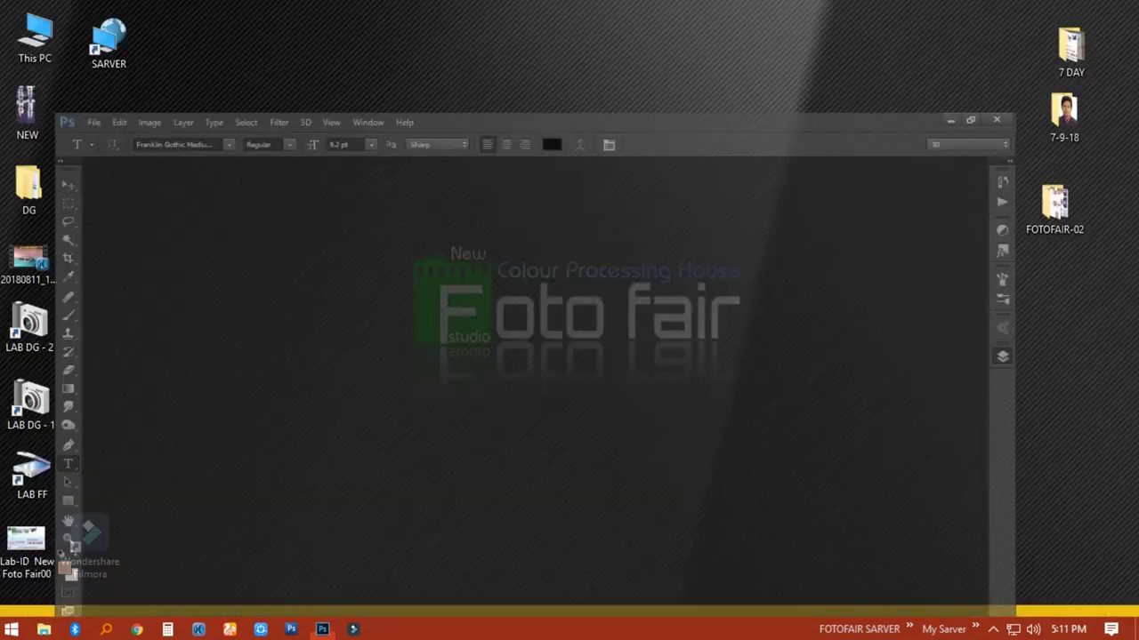
right_click(714, 211)
left_click(763, 257)
right_click(257, 151)
left_click(356, 200)
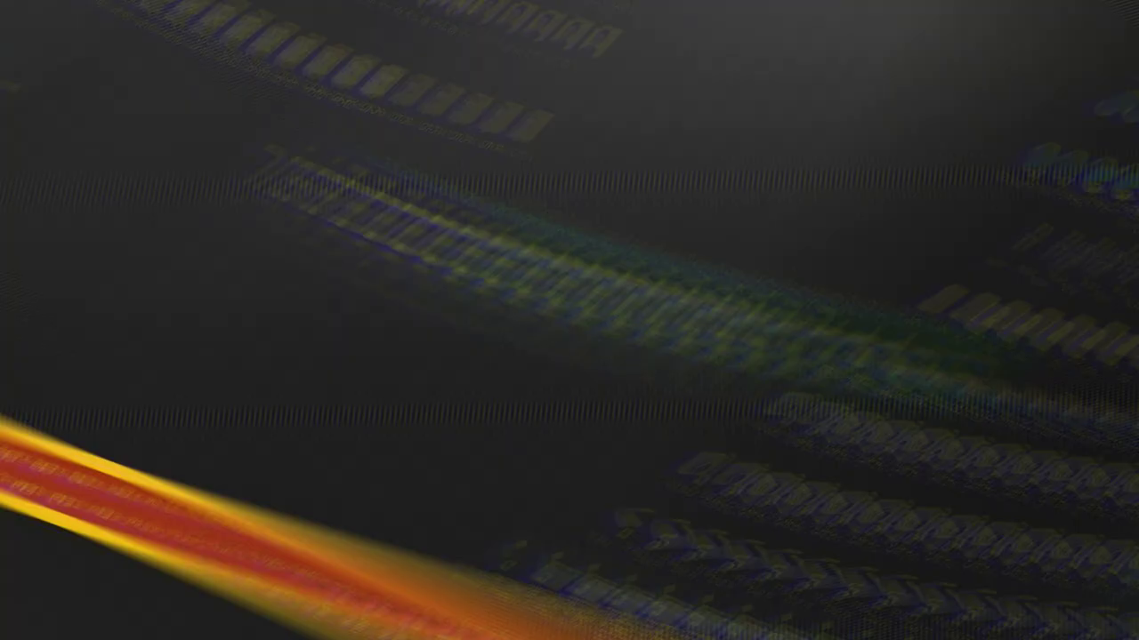